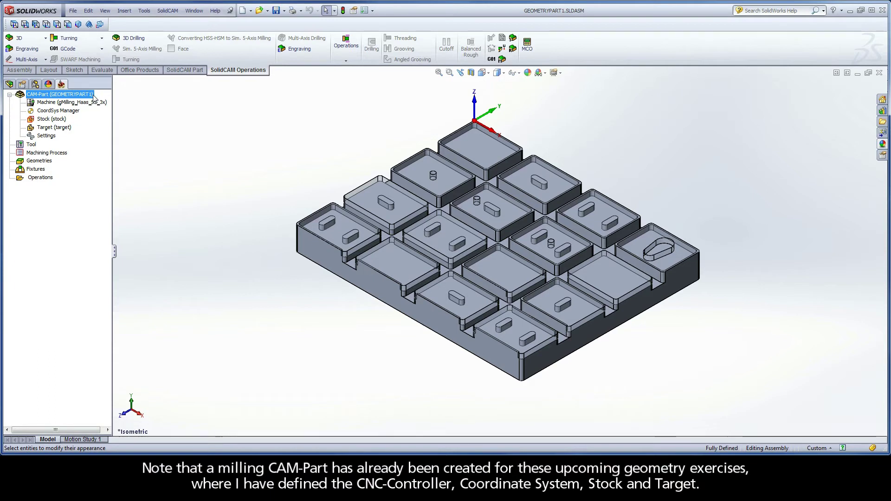
Review the CAM-Part's machine, coordinate system, stock and target entries, and examine the end mill in the part tool table
left_click(80, 106)
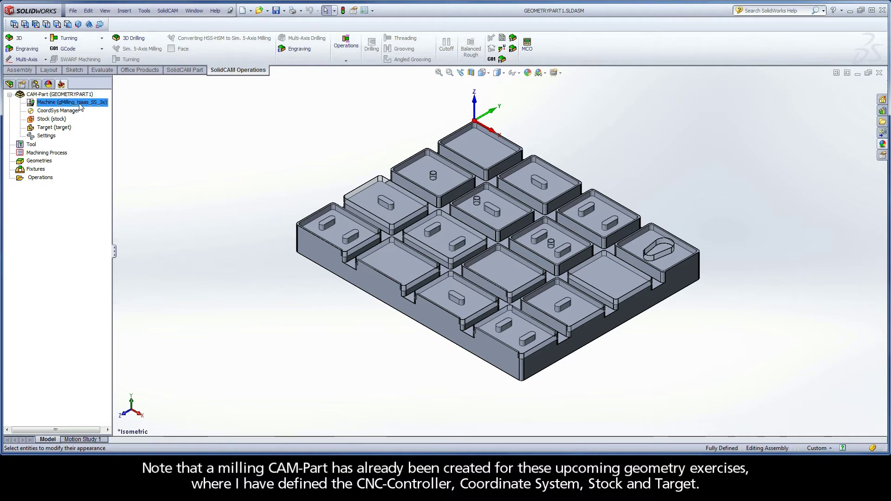
left_click(75, 112)
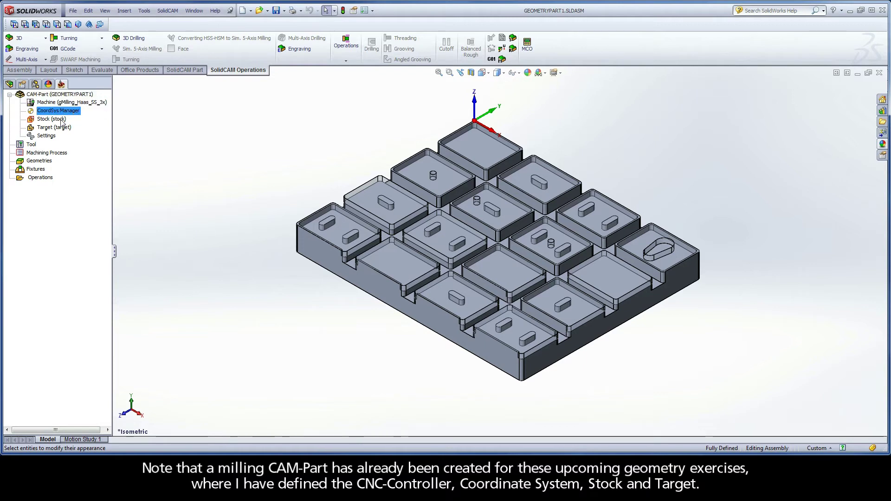
left_click(64, 120)
left_click(64, 129)
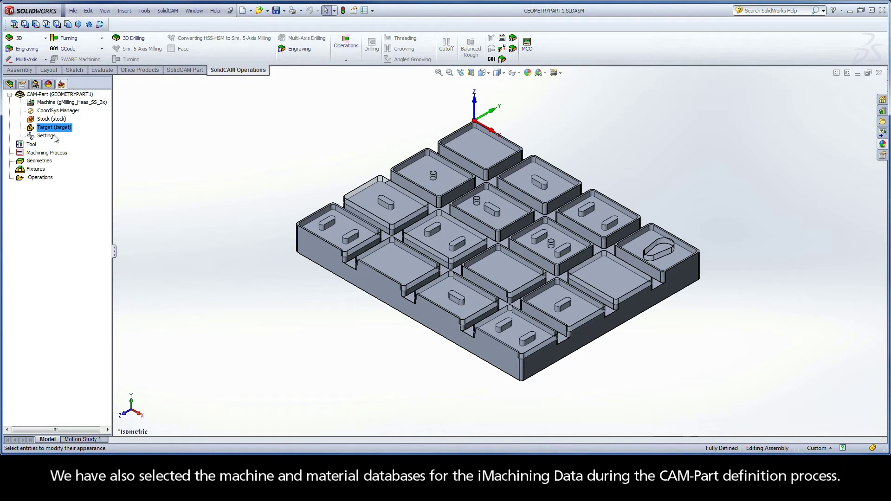
double_click(31, 144)
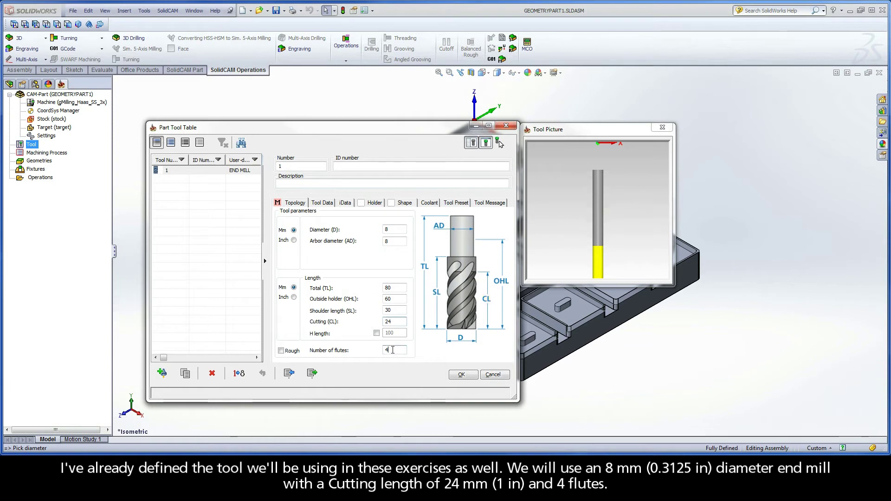
left_click(462, 376)
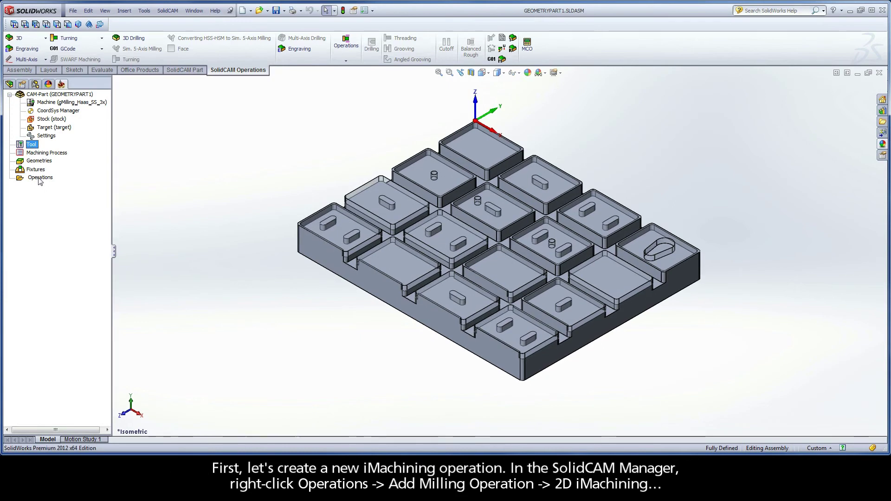
Add a 2D iMachining operation and assign the 8 mm end mill, tool number 1, to it
right_click(40, 179)
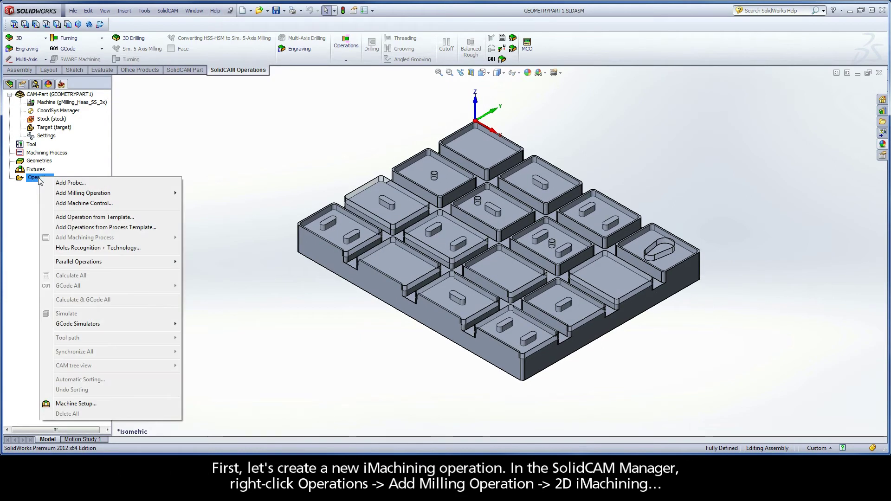
mouse_move(110, 194)
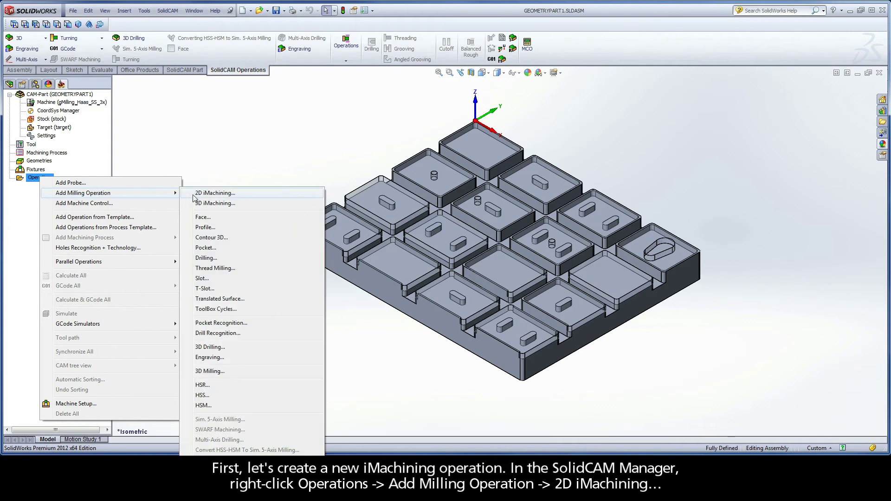
left_click(236, 195)
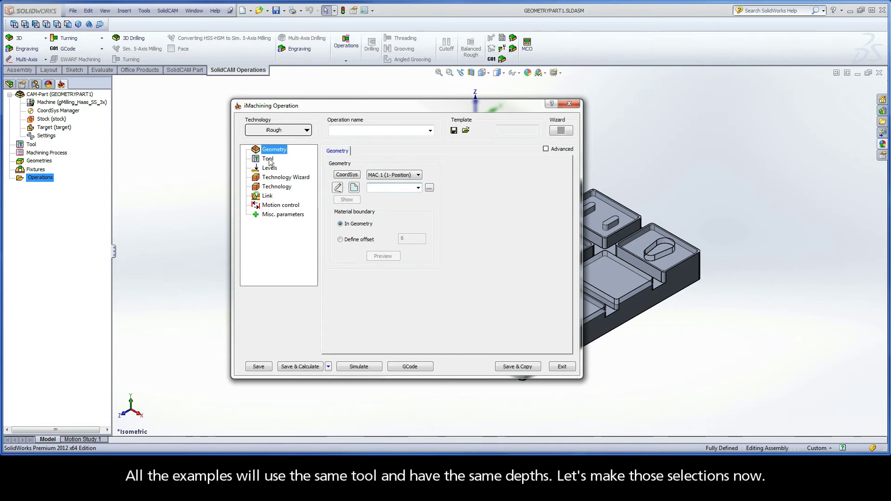
left_click(268, 159)
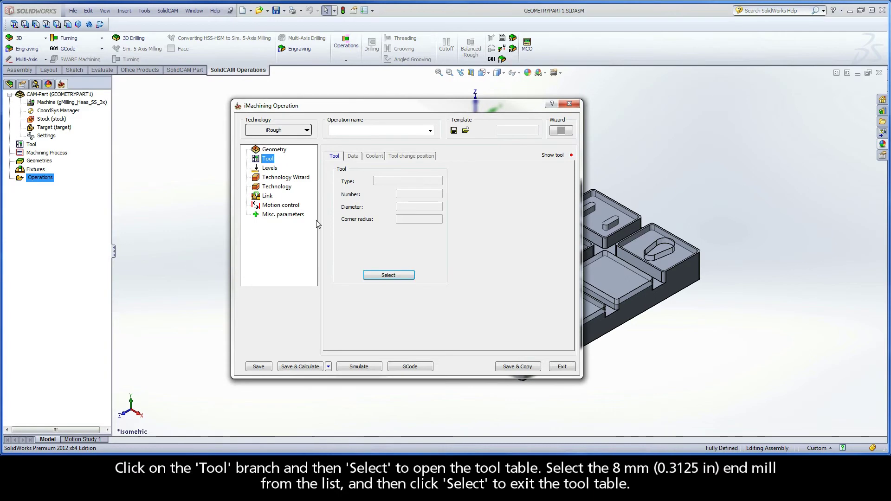
left_click(374, 275)
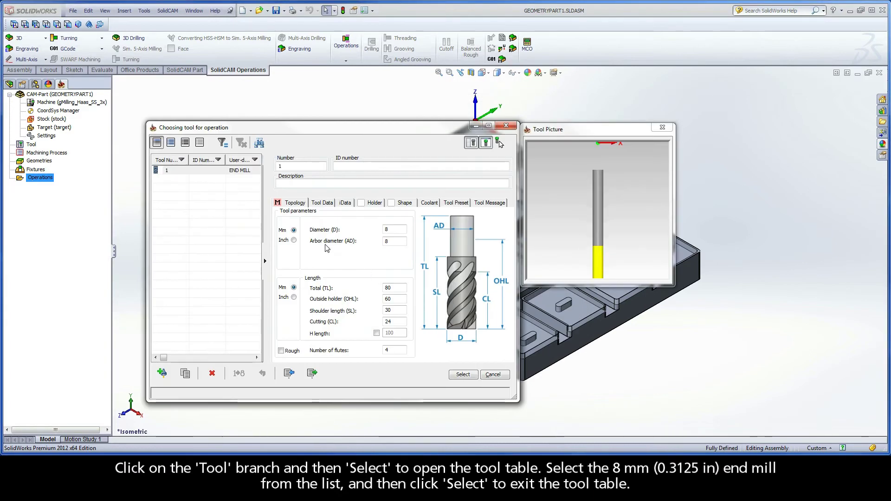
left_click(234, 175)
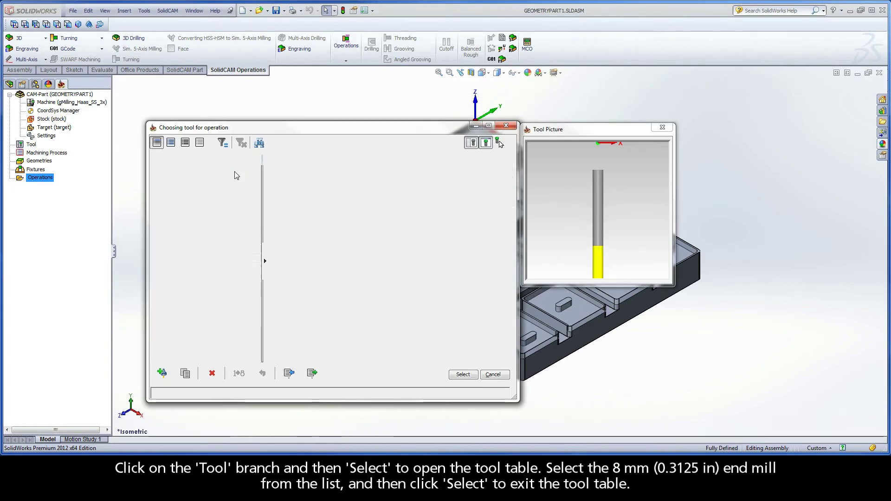
left_click(462, 374)
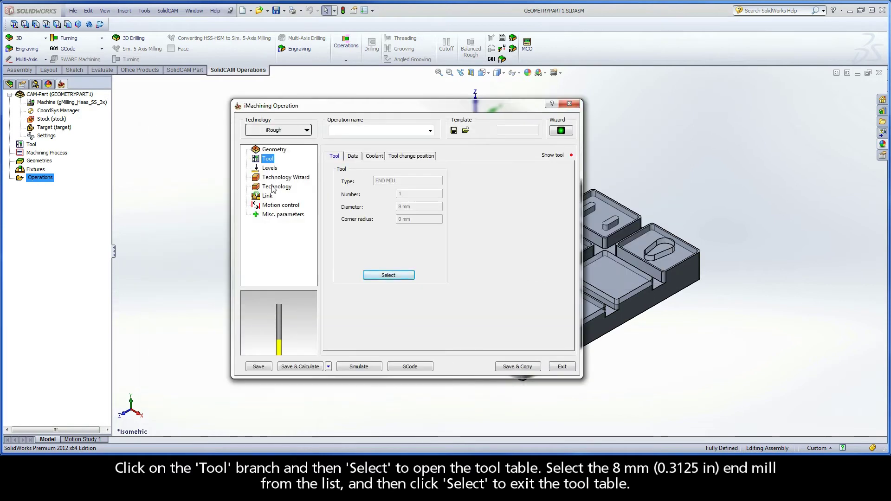
Define the milling levels from the model, using its top for the upper level and the topmost pocket's floor for the pocket depth
left_click(264, 168)
left_click(356, 225)
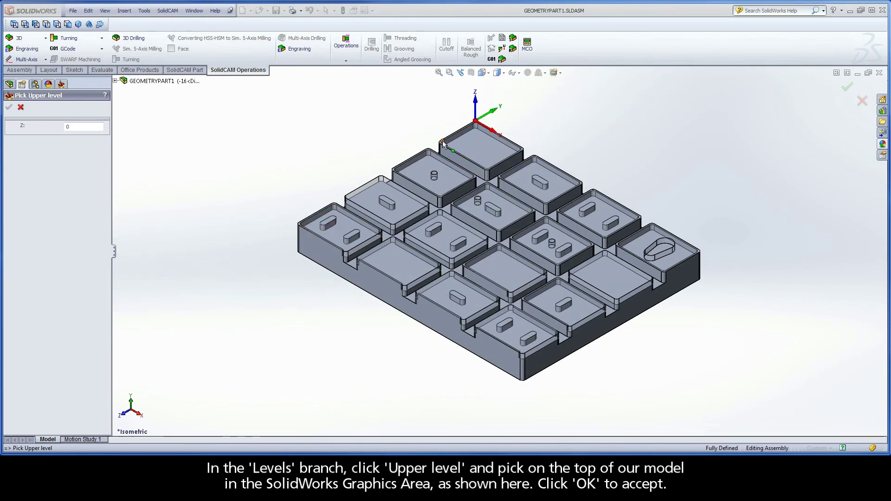
left_click(442, 144)
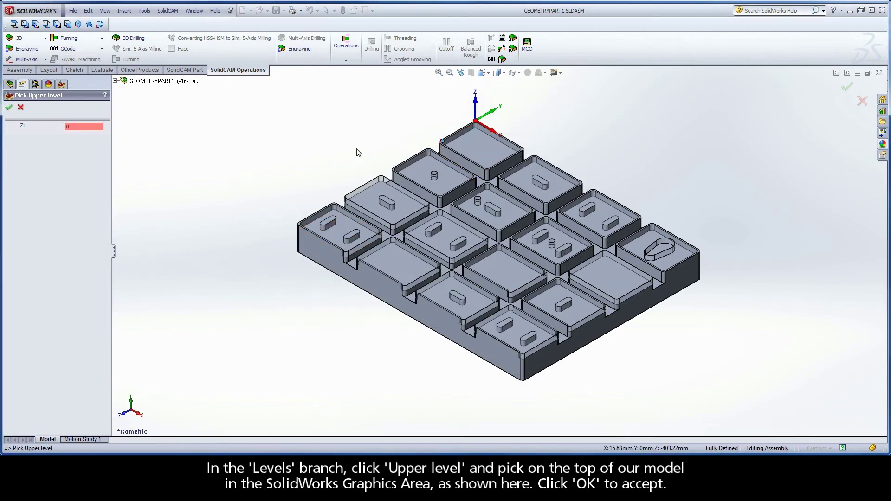
left_click(10, 108)
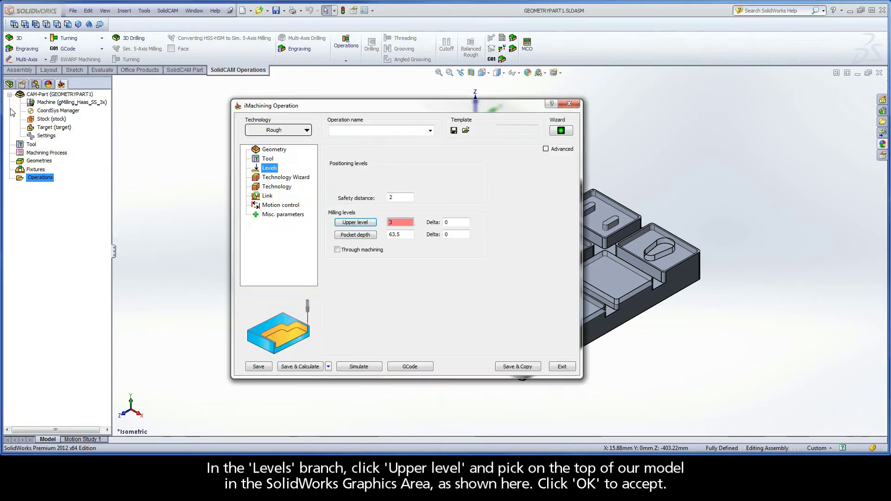
left_click(355, 234)
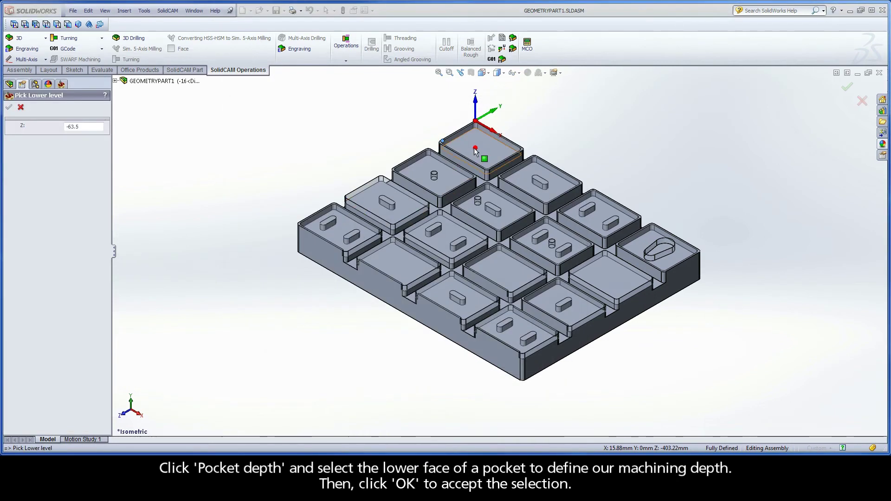
left_click(474, 148)
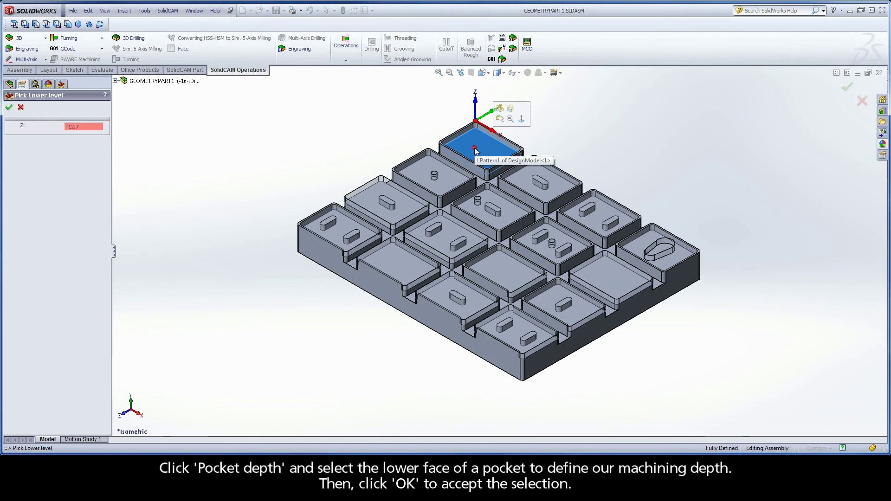
left_click(9, 108)
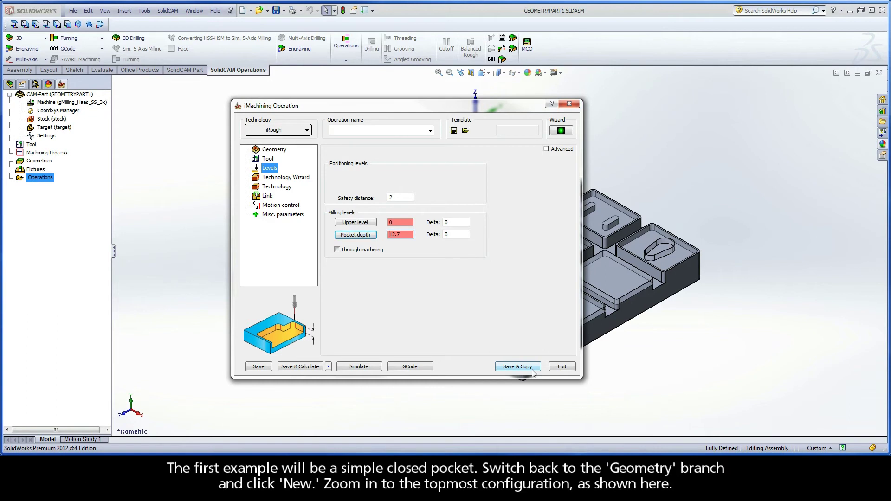
Define a new geometry by chaining the lower contour of the topmost closed pocket with Auto-constant Z
left_click(274, 151)
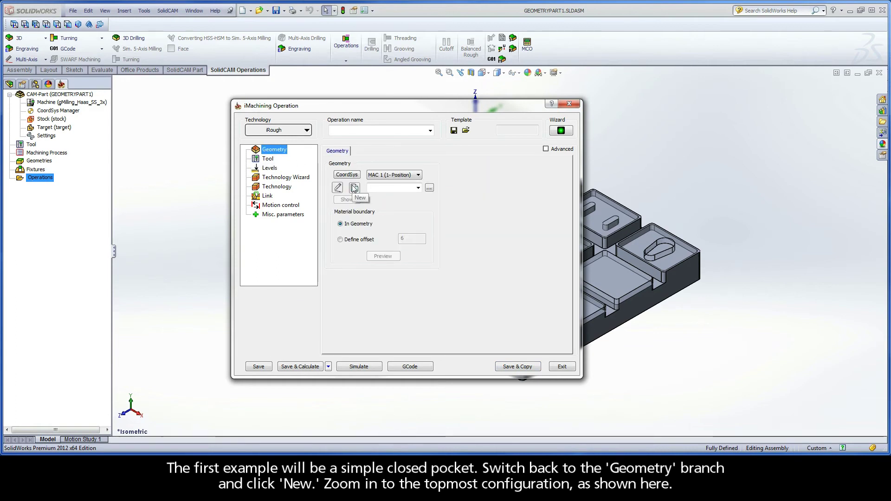
left_click(354, 188)
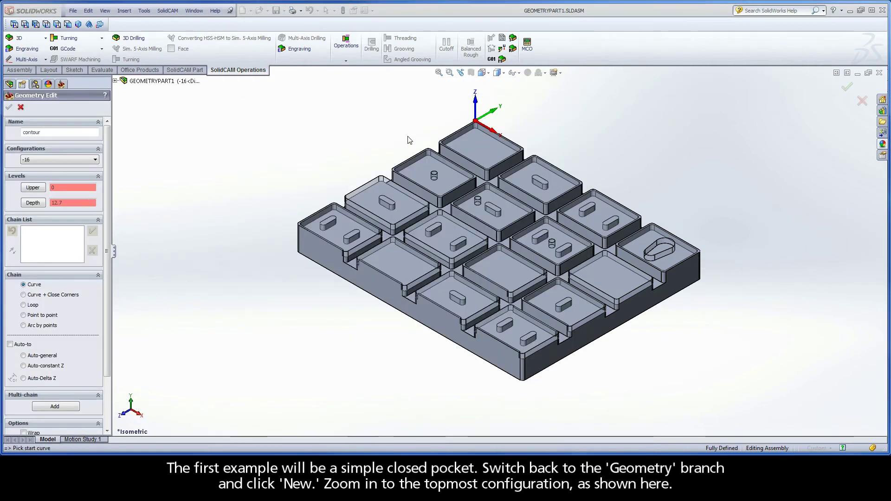
scroll(491, 159, "down", 5)
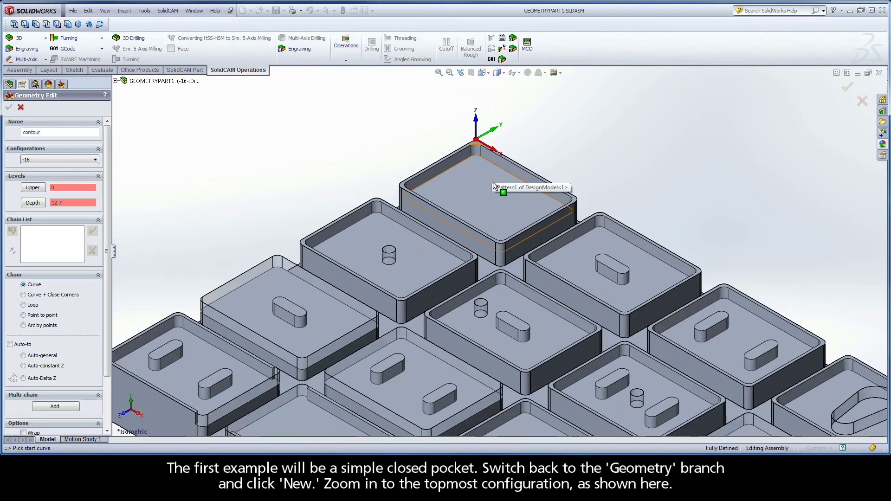
scroll(493, 181, "down", 3)
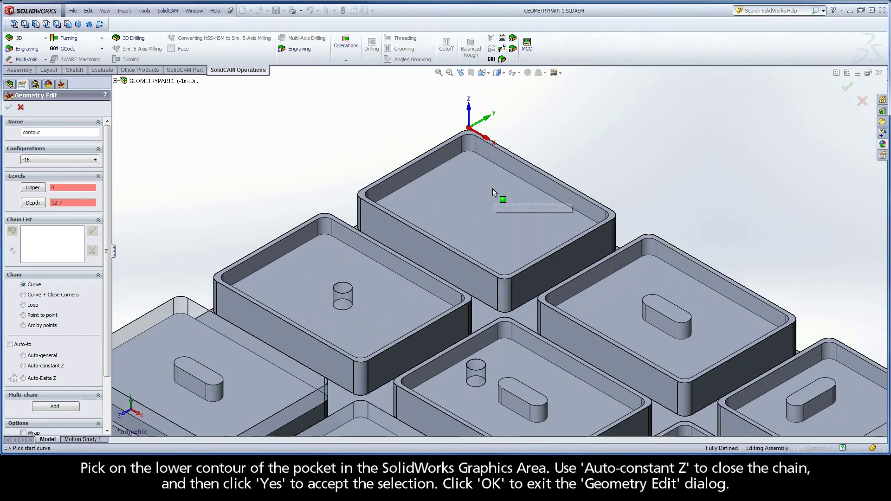
left_click(584, 218)
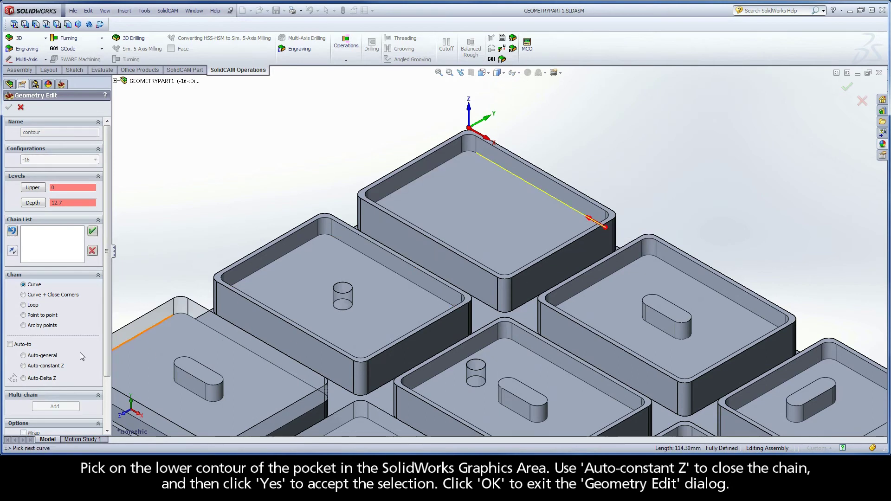
left_click(46, 365)
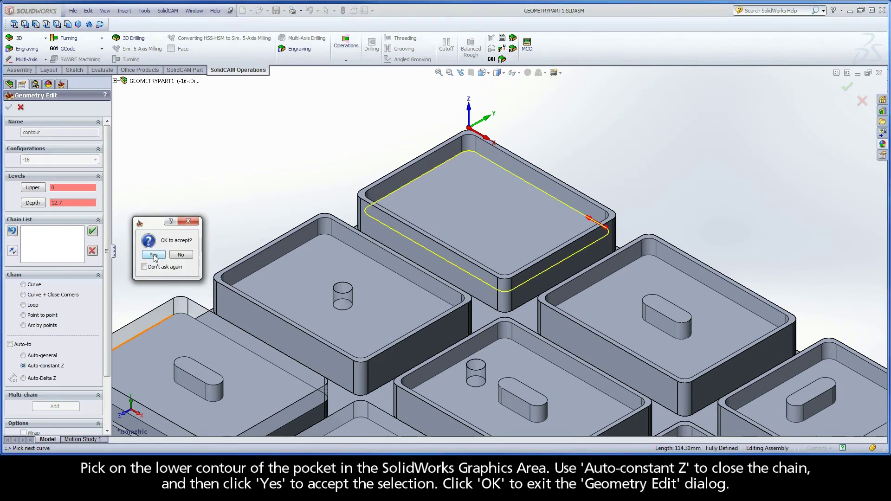
left_click(154, 254)
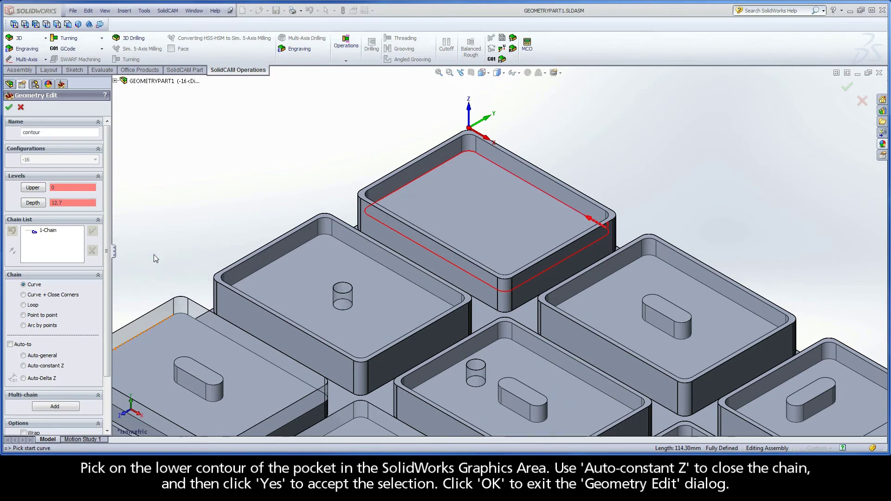
left_click(8, 107)
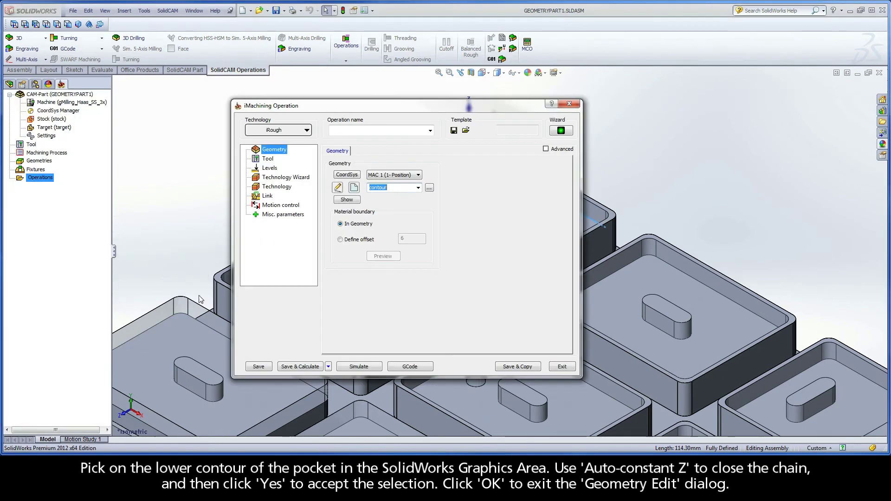
Save and calculate the iRough operation, and play its wireframe tool path in the Host CAD simulation
left_click(298, 367)
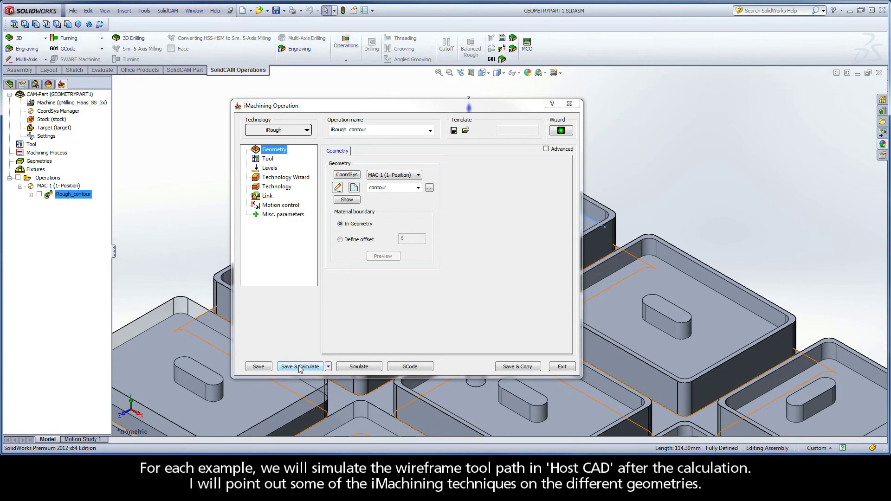
left_click(360, 367)
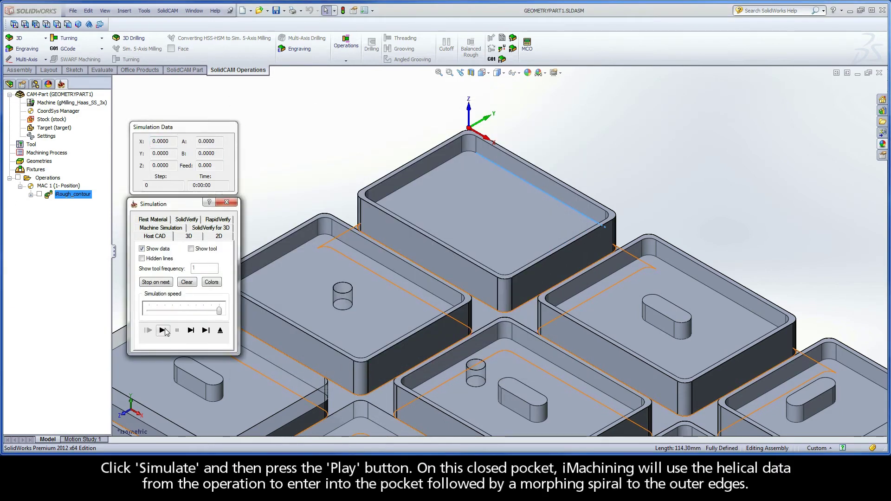
left_click(163, 330)
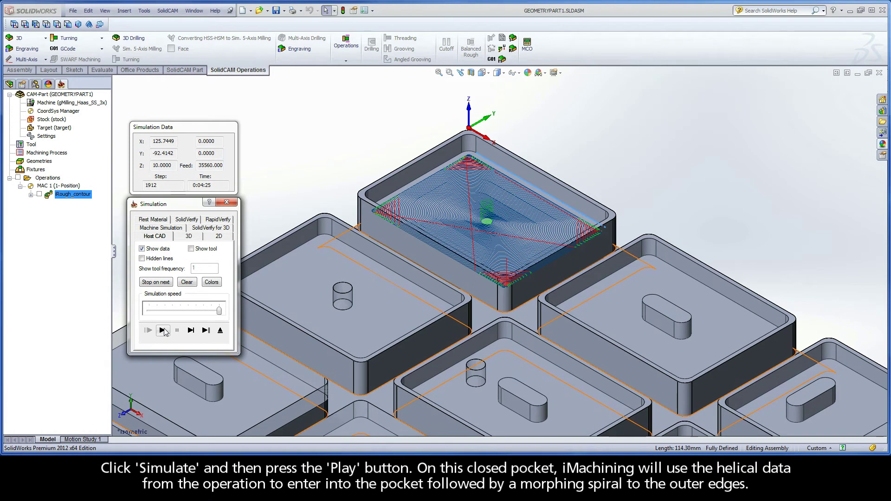
left_click(220, 330)
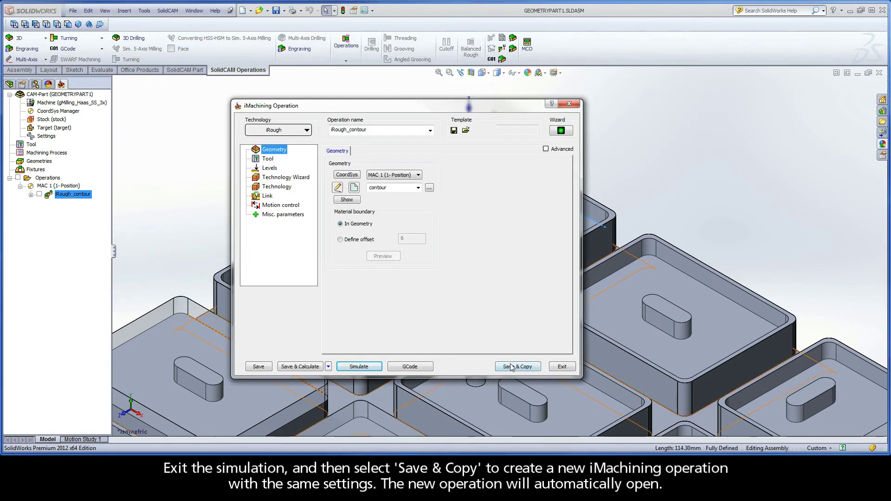
Copy the iRough operation and chain the lower contour of the adjacent closed pocket with one island as new geometry, using Auto-constant Z
left_click(512, 366)
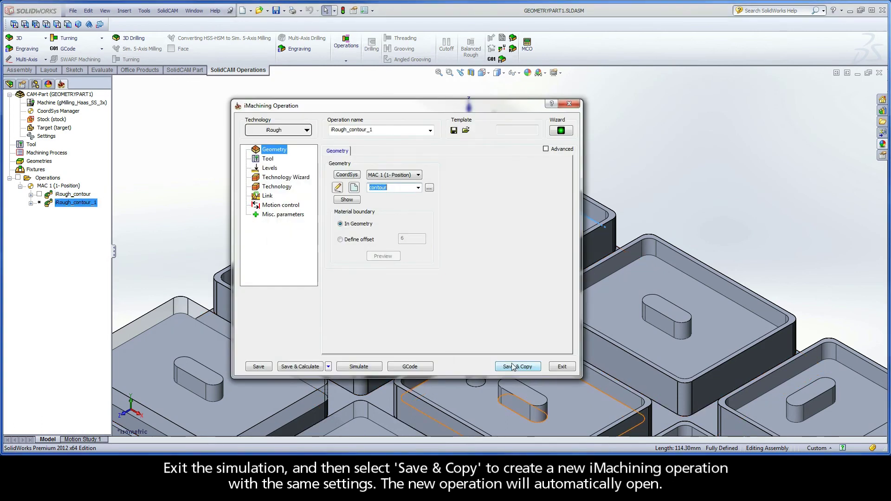
left_click(354, 188)
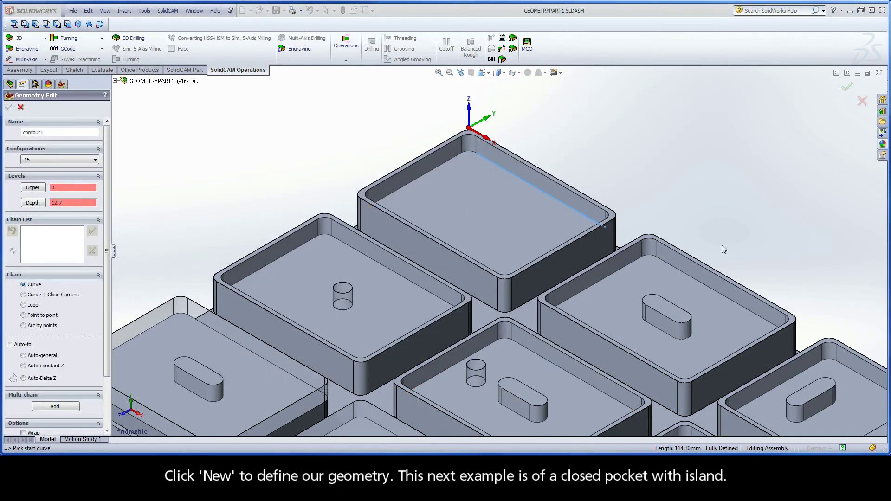
middle_click_drag(722, 245, 584, 192, "ctrl")
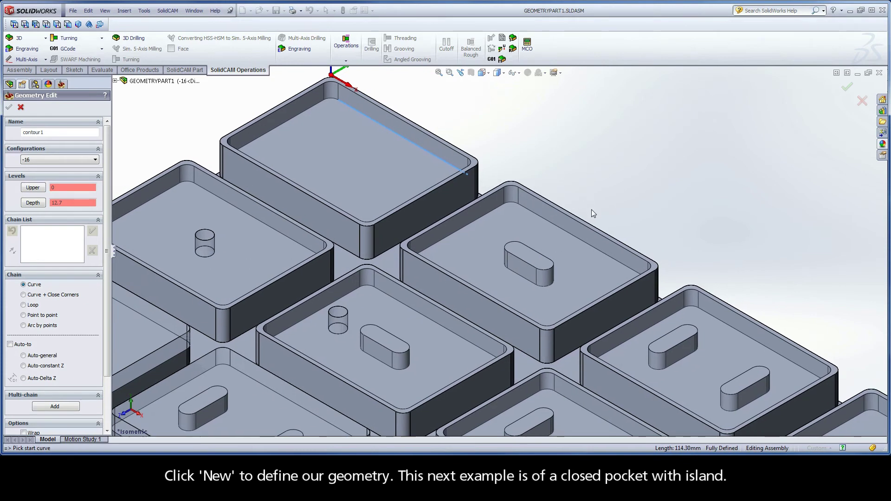
left_click(620, 262)
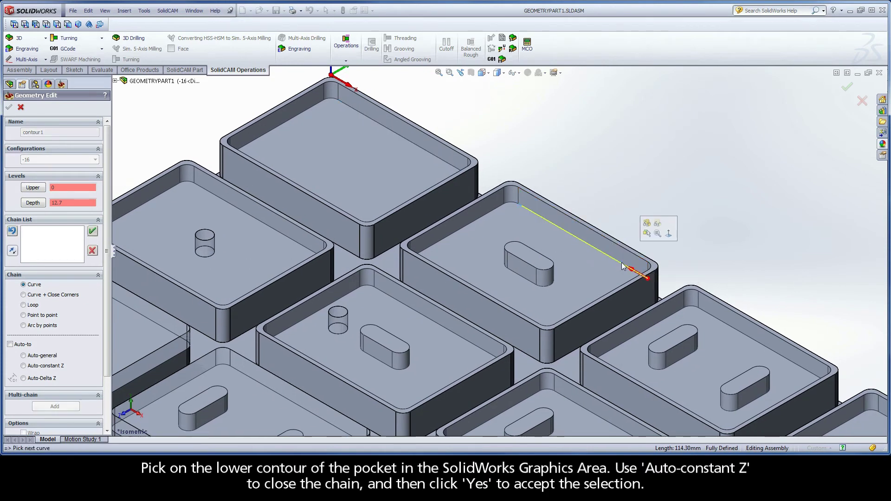
left_click(43, 369)
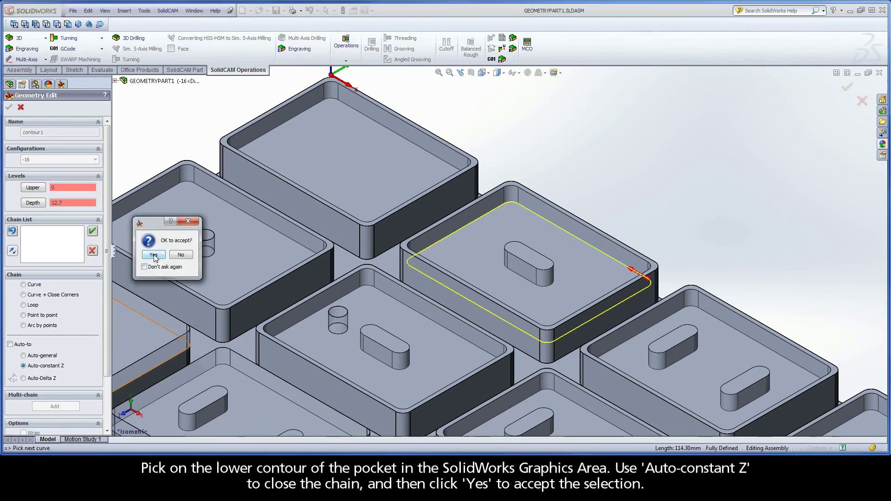
left_click(153, 255)
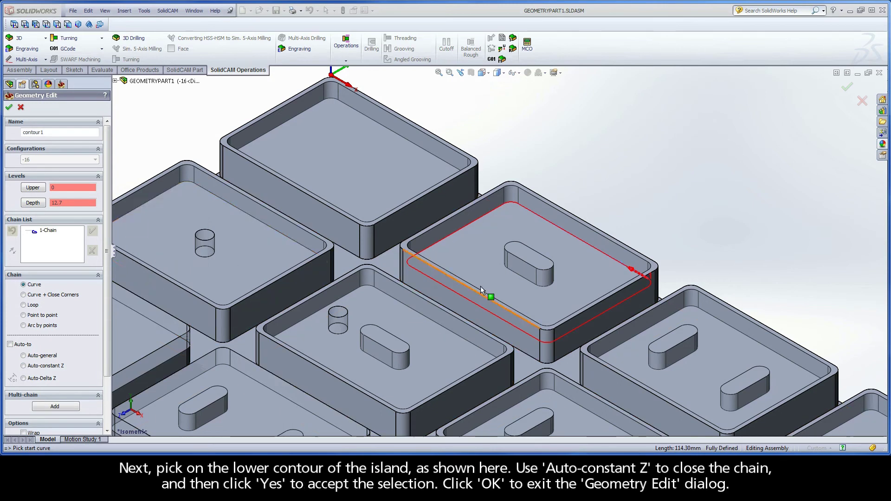
Add the lower contour of the pocket's island as a second chain with Auto-constant Z and accept the geometry
left_click(528, 284)
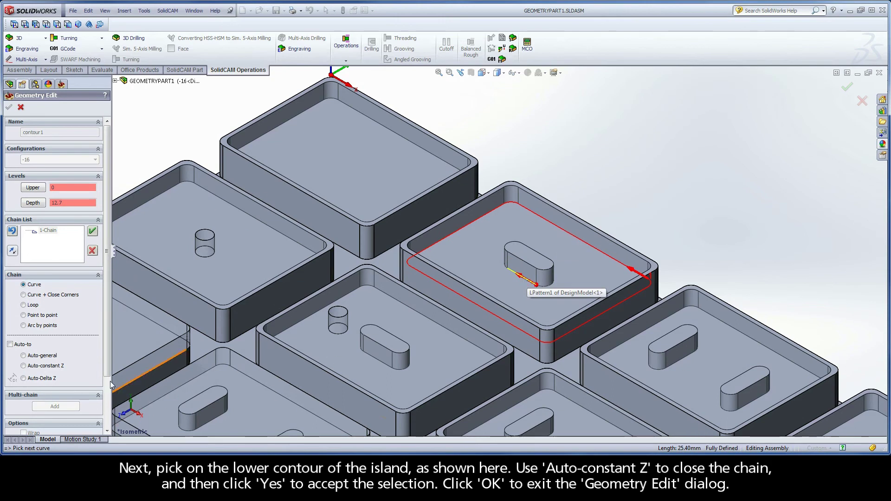
left_click(23, 366)
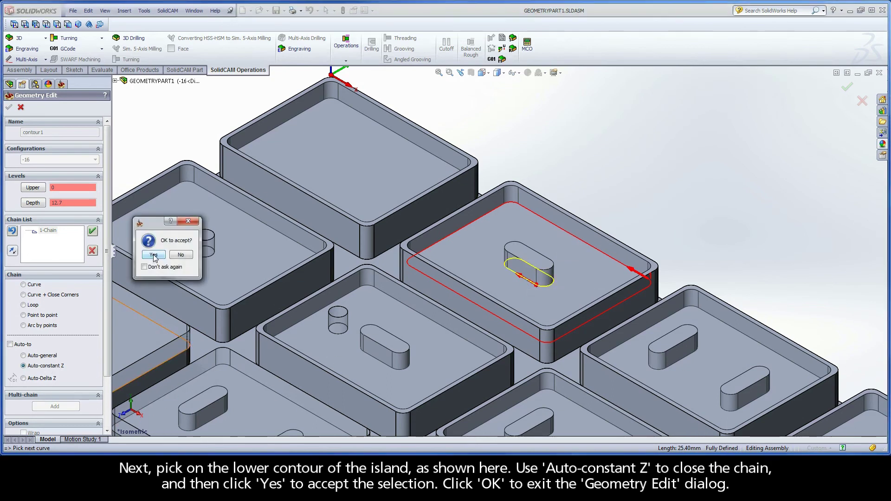
left_click(154, 255)
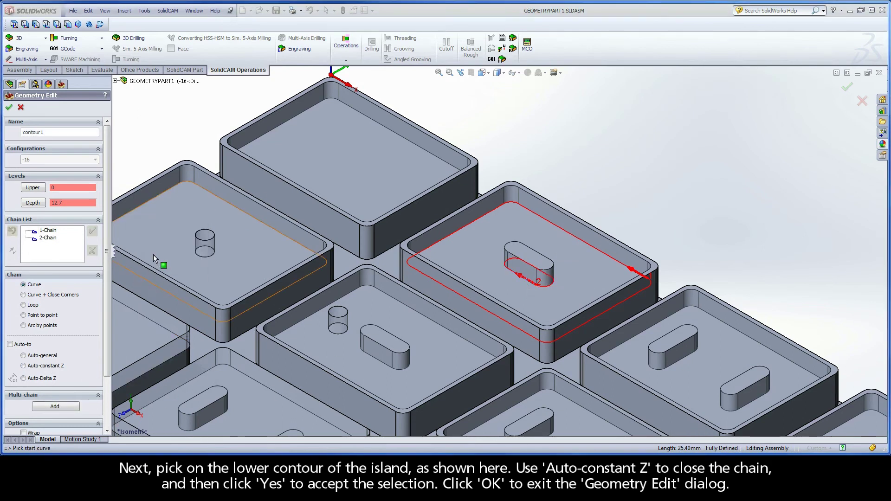
left_click(9, 107)
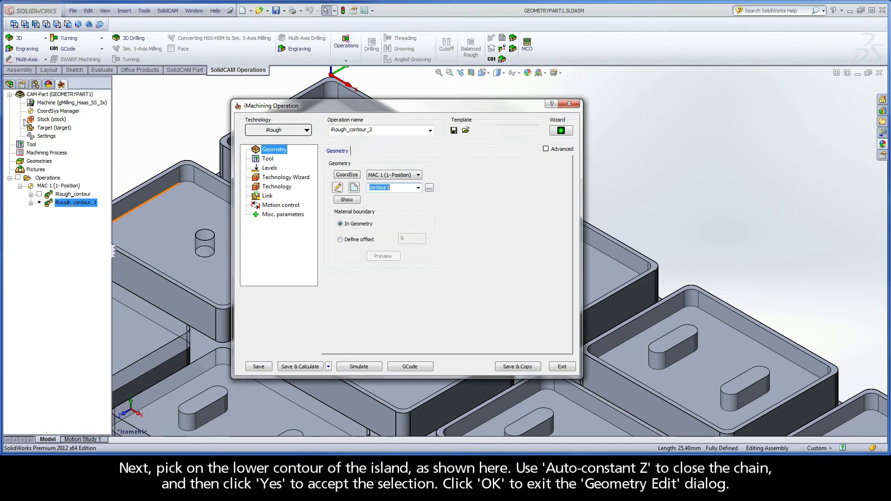
Save and calculate the single-island pocket operation, and play its tool path in the Host CAD simulation
left_click(300, 367)
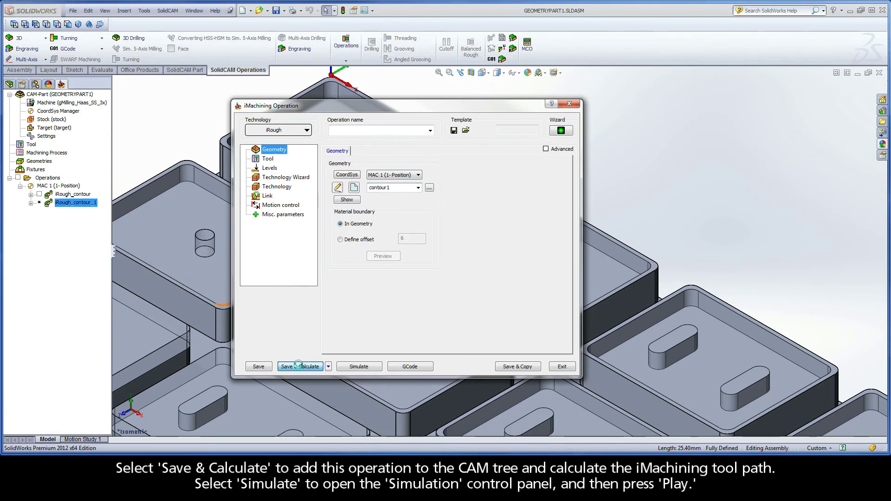
left_click(357, 369)
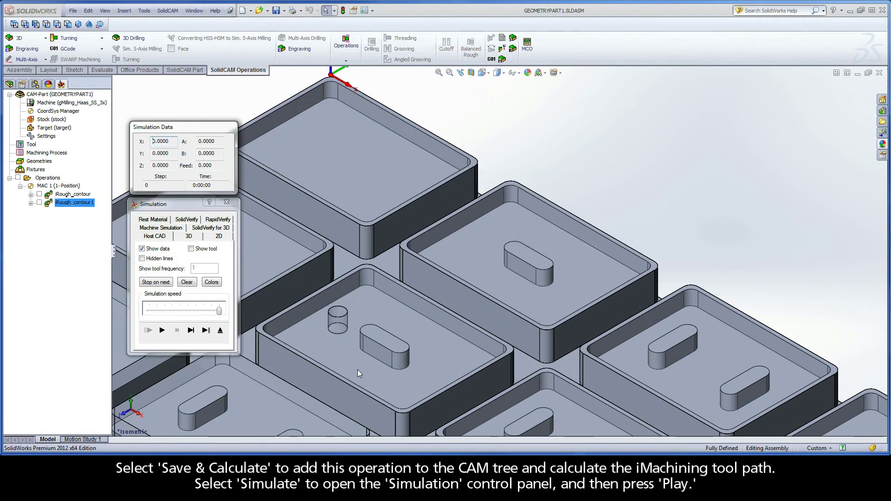
left_click(163, 330)
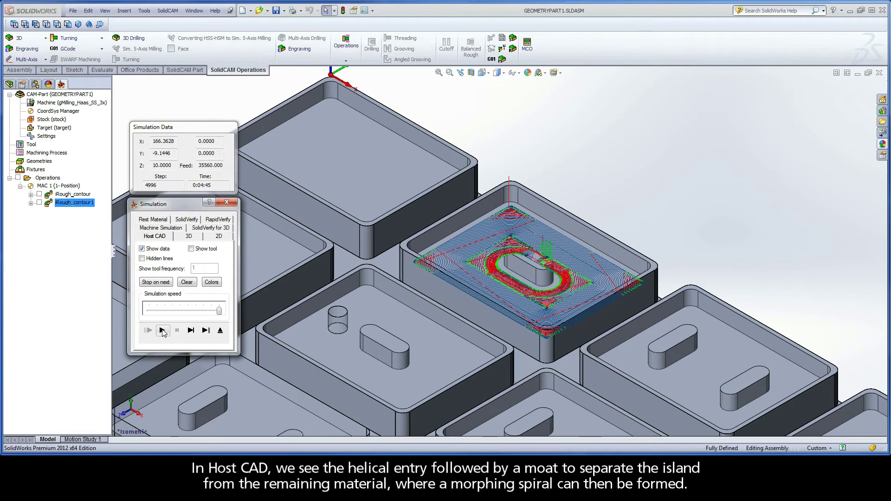
left_click(220, 330)
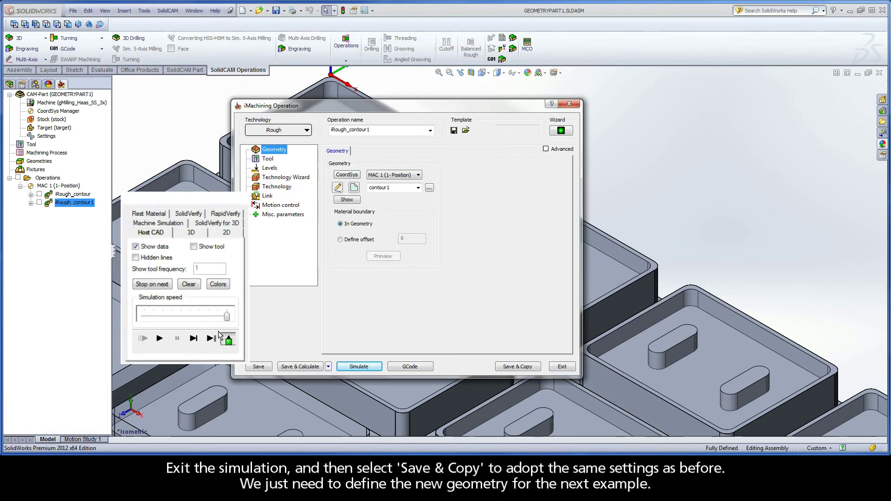
Copy the single-island operation and chain the lower contour of the closed pocket with two slot-shaped islands as new geometry, using Auto-constant Z
left_click(517, 367)
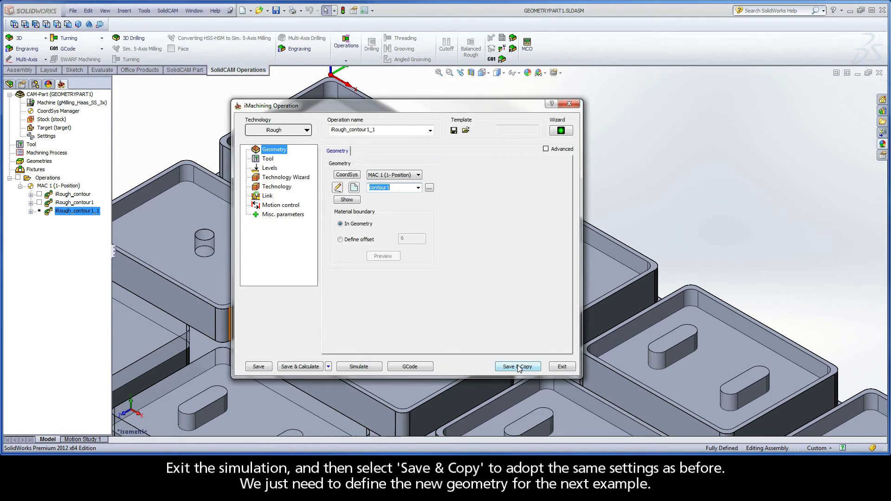
left_click(354, 189)
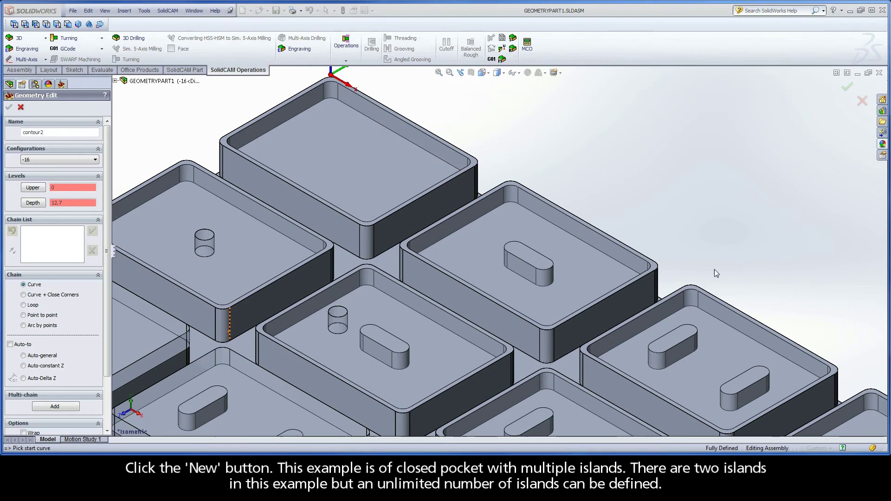
middle_click_drag(696, 264, 473, 155, "ctrl")
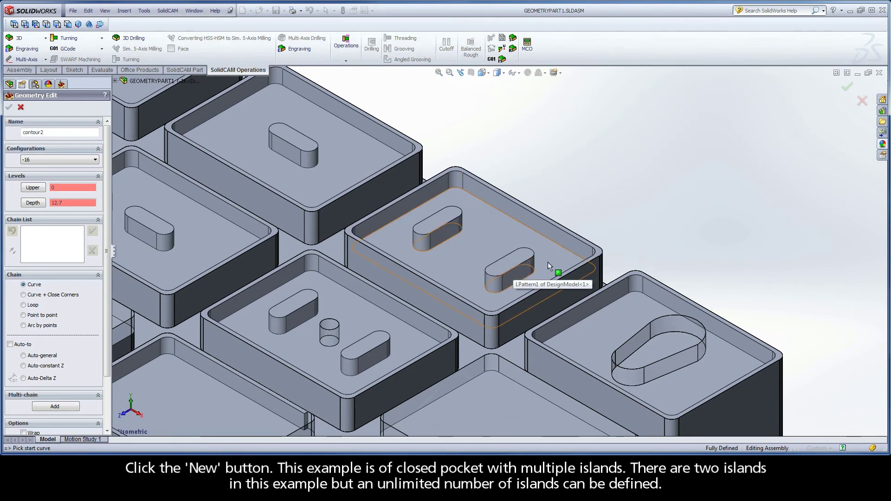
left_click(573, 255)
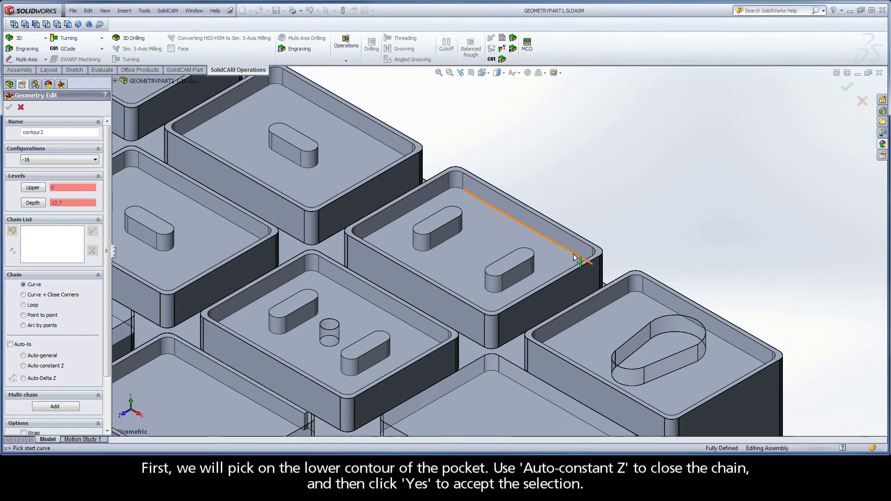
left_click(574, 257)
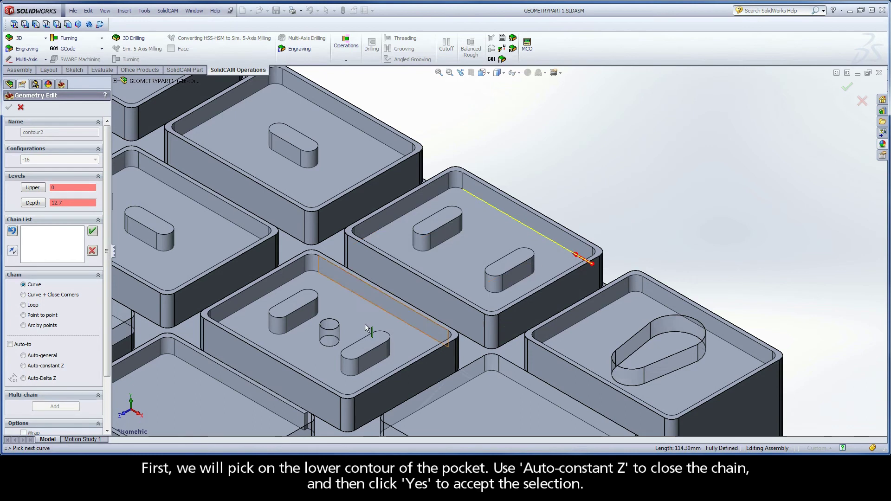
left_click(46, 366)
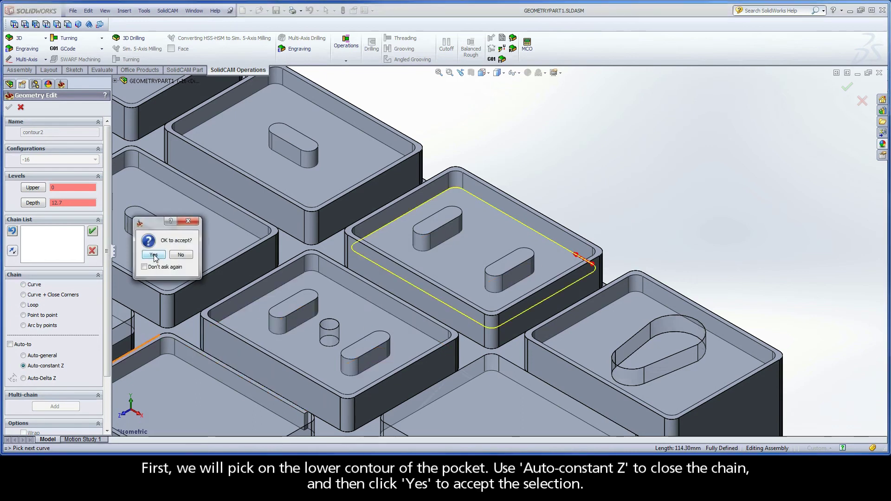
left_click(154, 254)
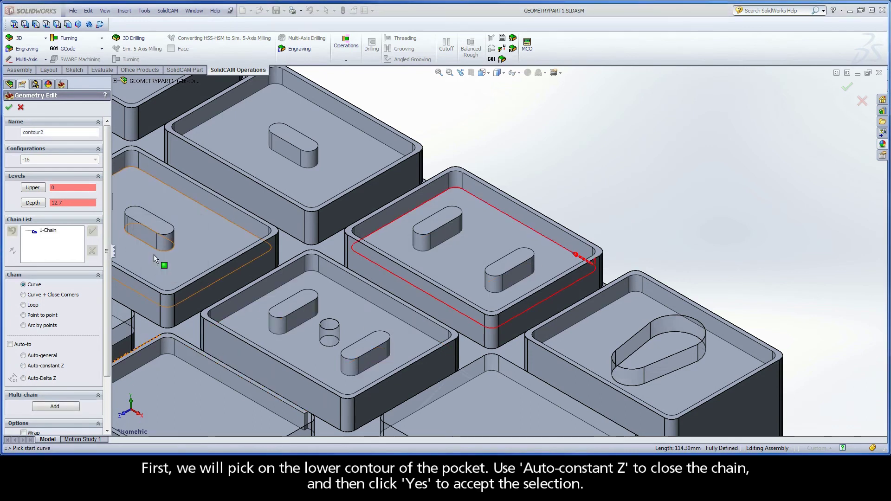
Chain the lower contours of both islands in the pocket with Auto-constant Z and accept the geometry
left_click(452, 242)
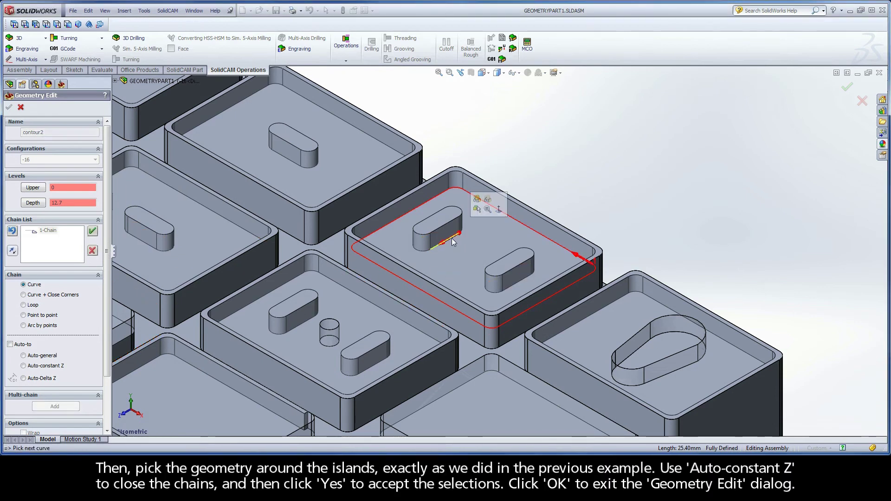
left_click(43, 367)
left_click(155, 271)
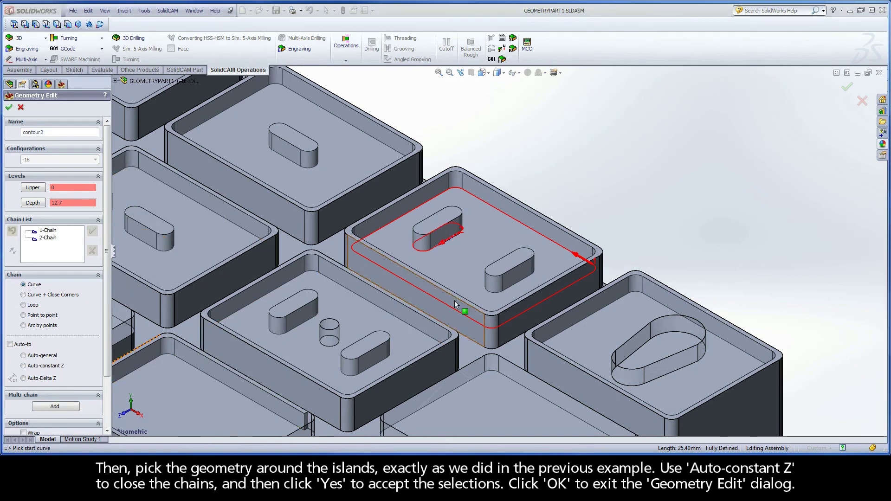
left_click(518, 282)
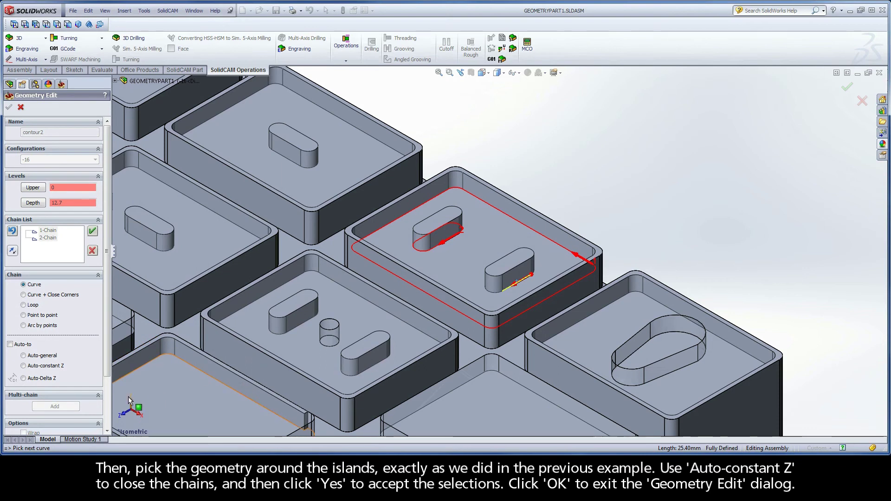
left_click(34, 367)
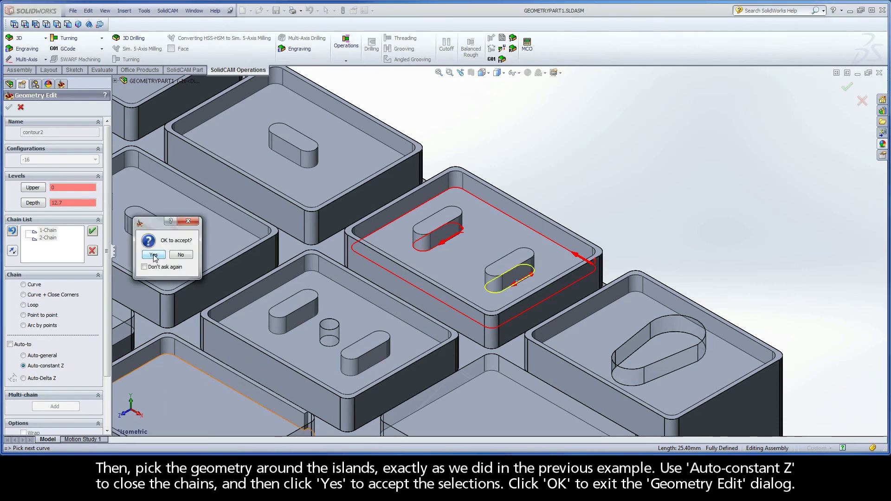
left_click(155, 257)
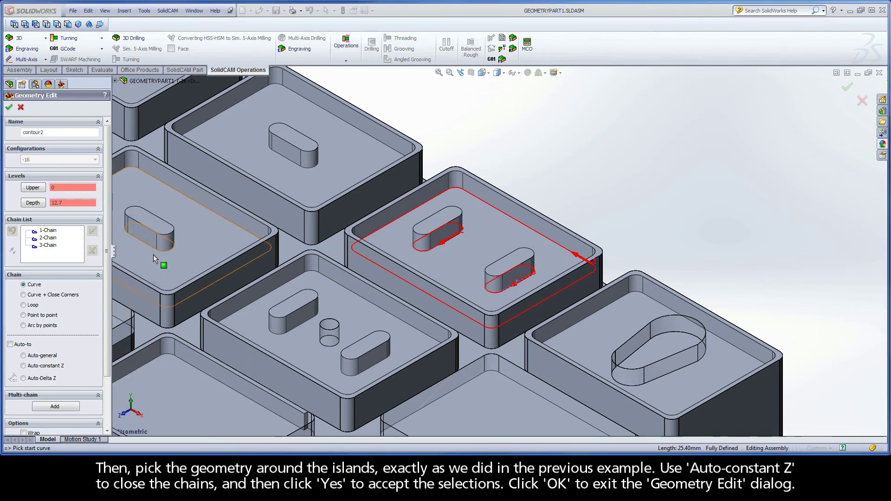
left_click(9, 108)
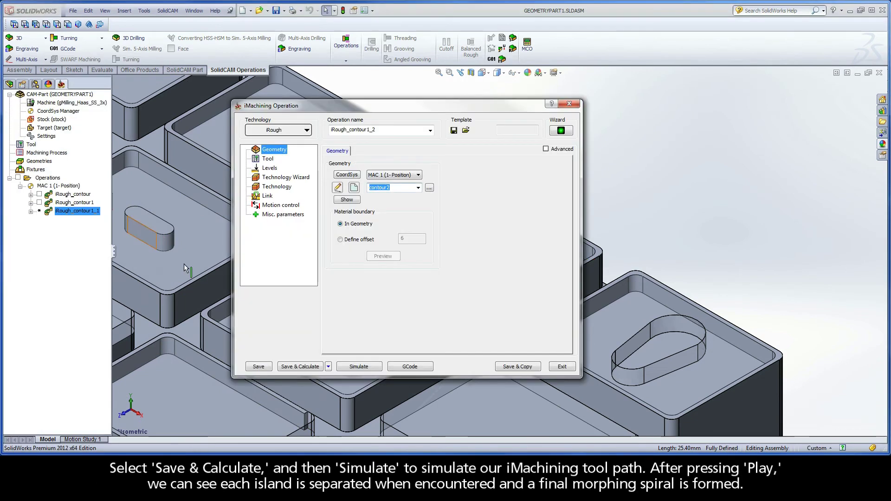
Save and calculate the two-island pocket operation, and play its tool path in the Host CAD simulation
left_click(297, 367)
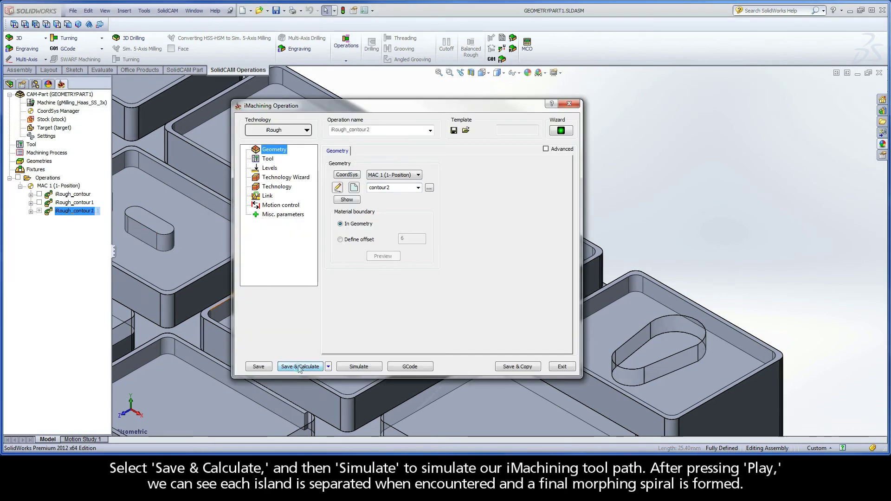
left_click(359, 367)
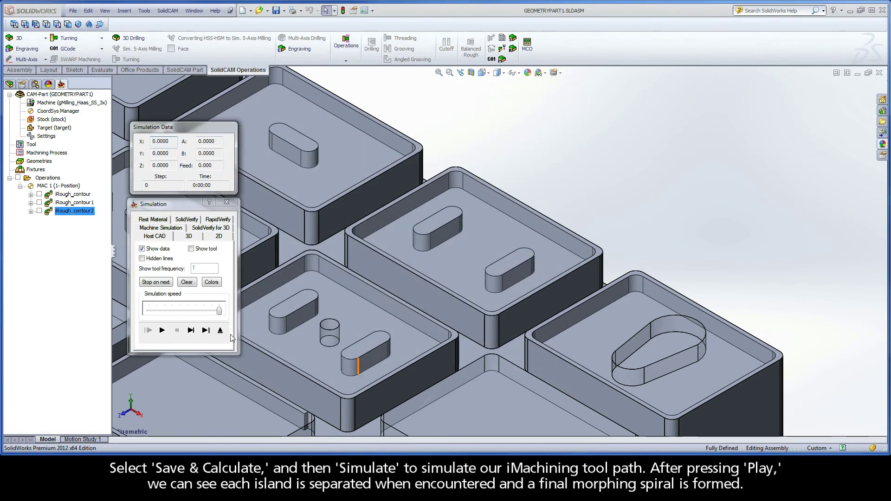
left_click(162, 331)
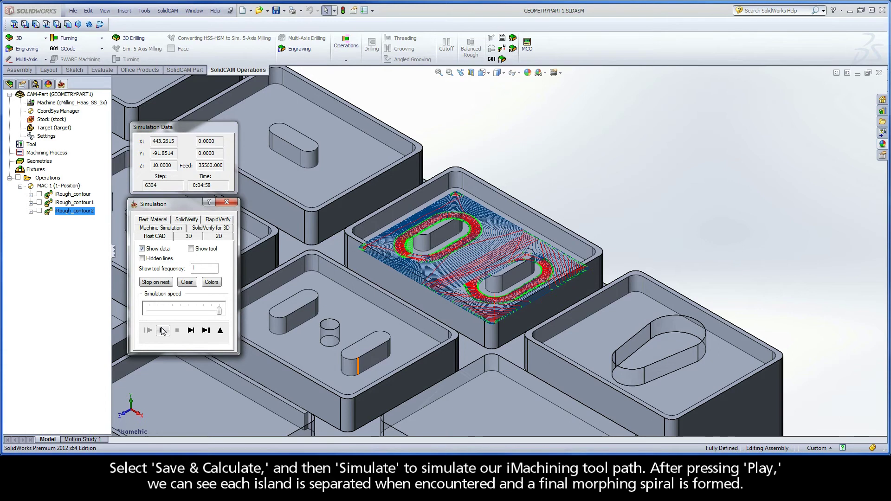
left_click(220, 330)
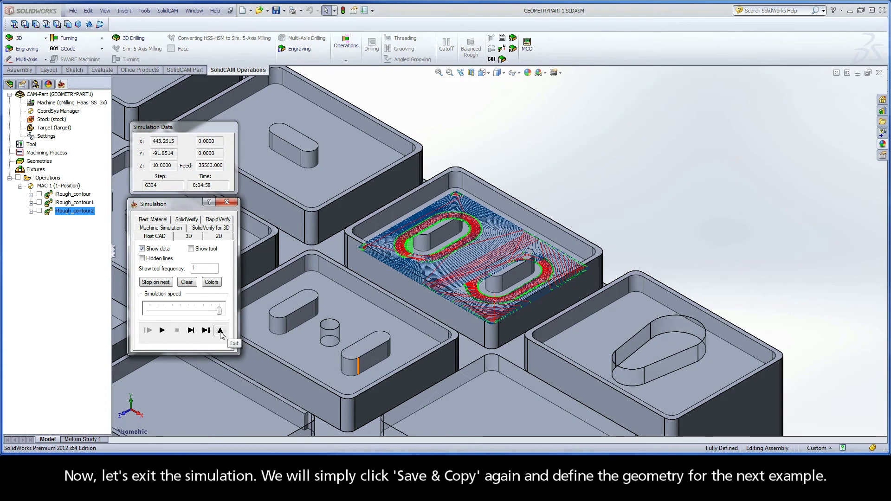
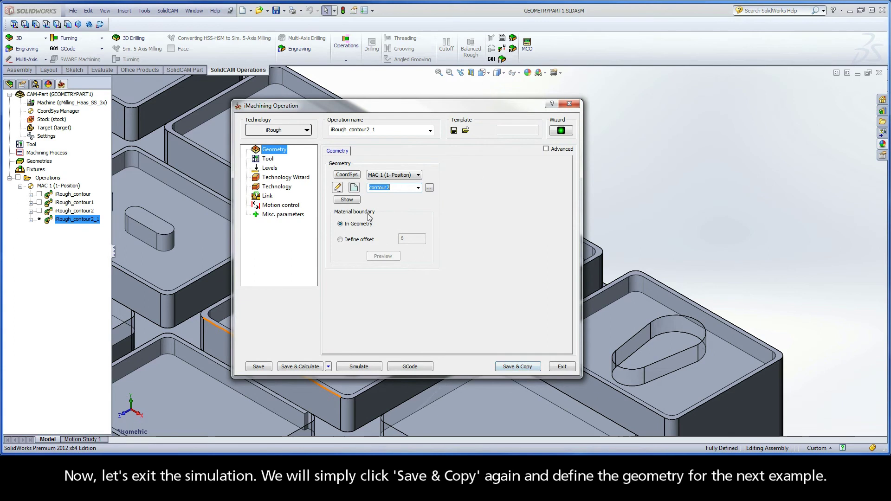
Start a new geometry and chain the lower contour of the closed pocket with the teardrop-shaped entry geometry, using Auto-constant Z
left_click(353, 187)
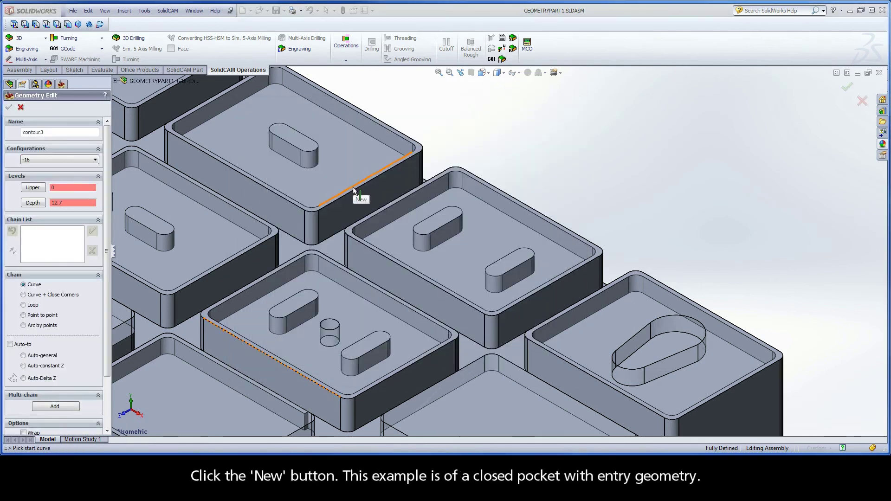
middle_click_drag(711, 277, 552, 171, "ctrl")
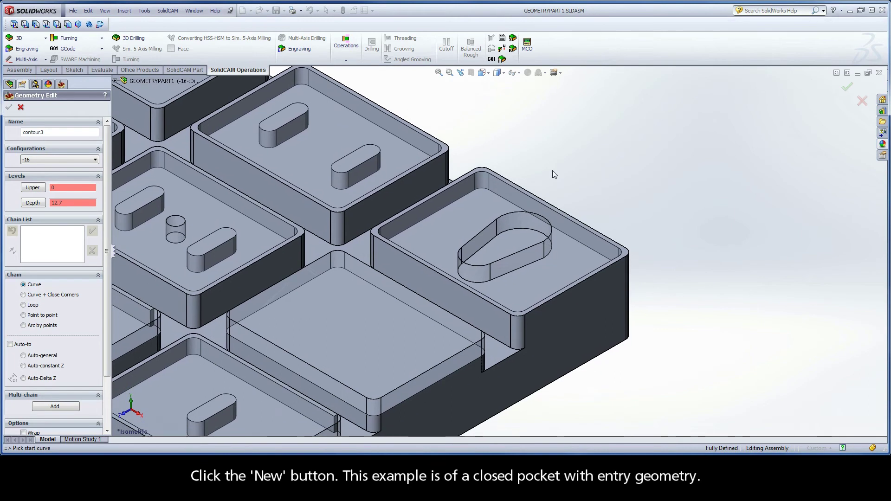
left_click(591, 250)
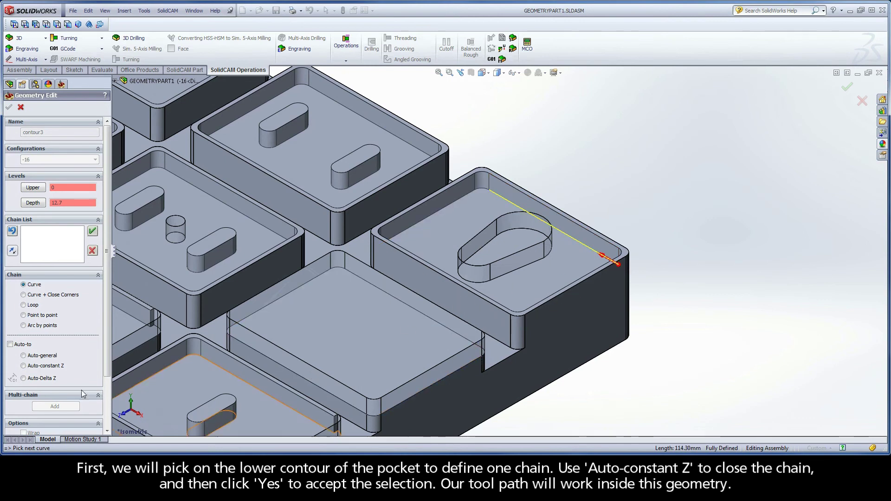
left_click(39, 366)
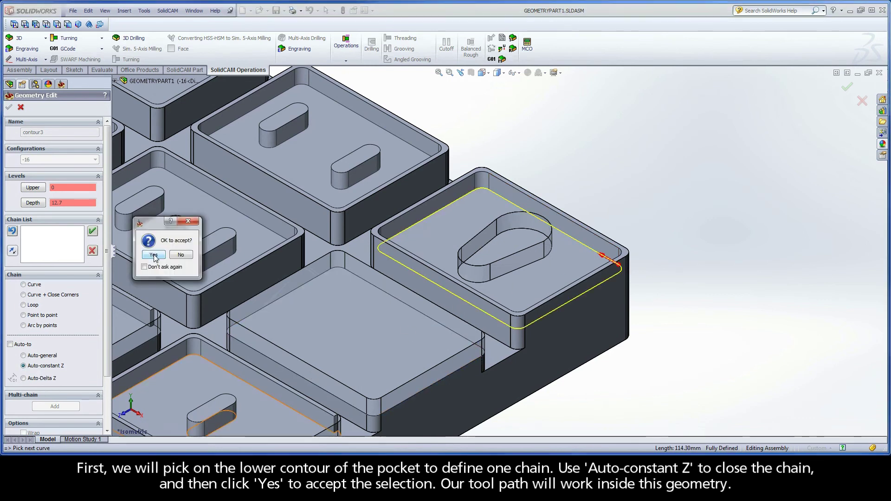
left_click(154, 255)
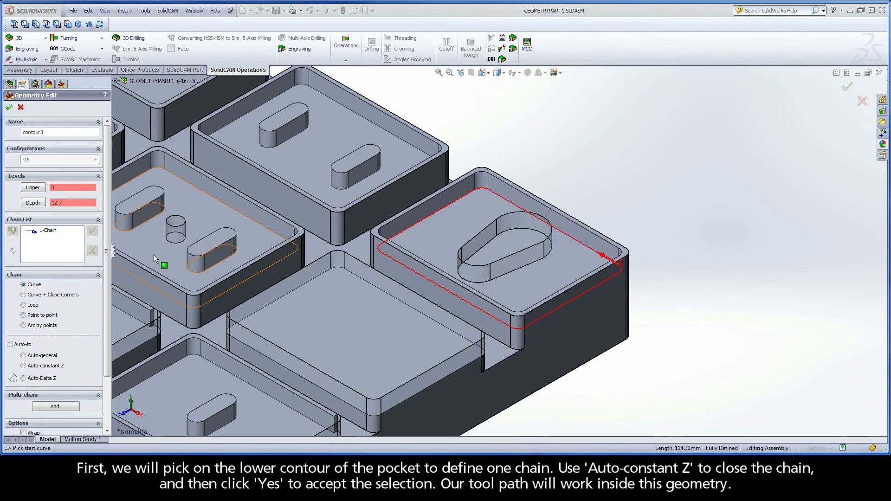
Chain the lower contour of the teardrop entry shape with Auto-constant Z, mark that chain as open, and accept the geometry
left_click(488, 246)
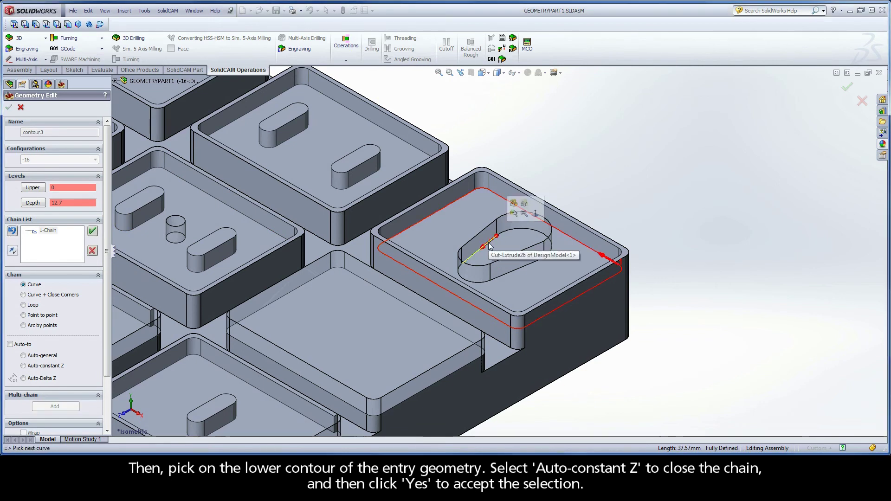
left_click(50, 368)
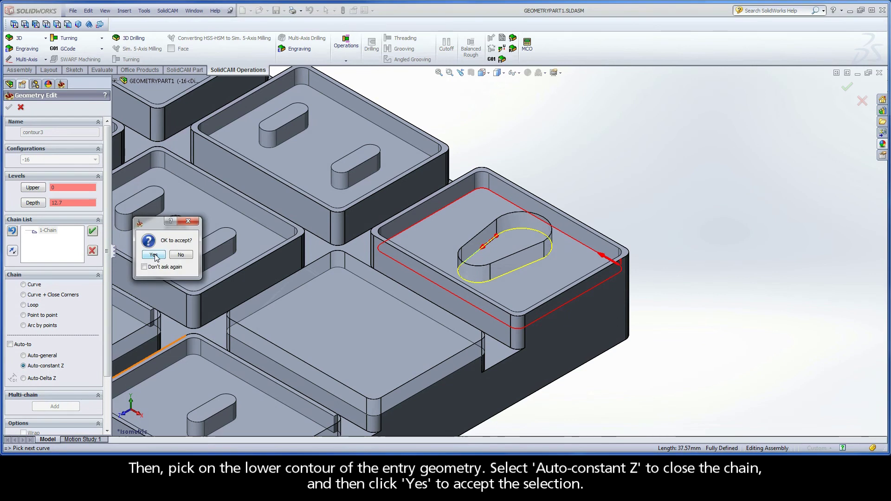
left_click(155, 254)
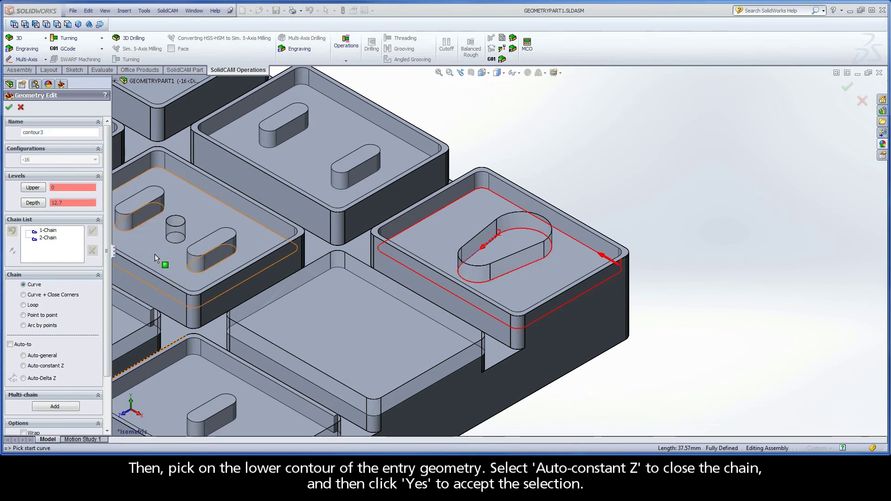
right_click(49, 239)
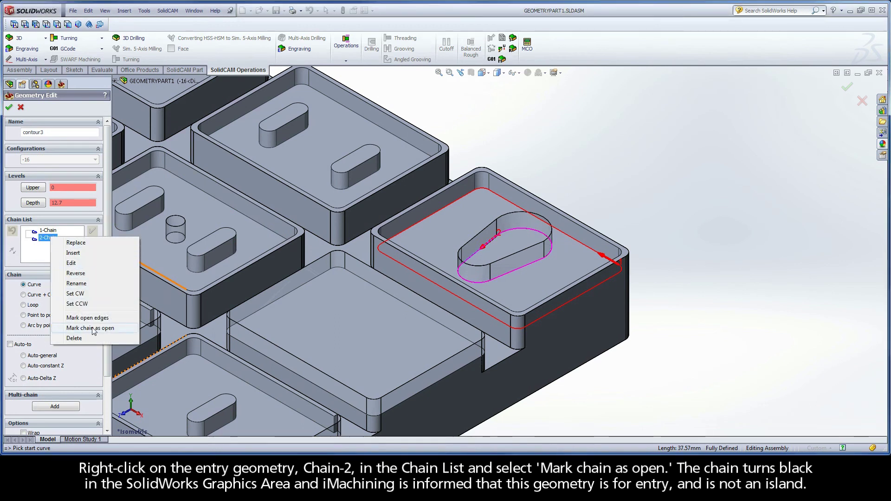
left_click(107, 328)
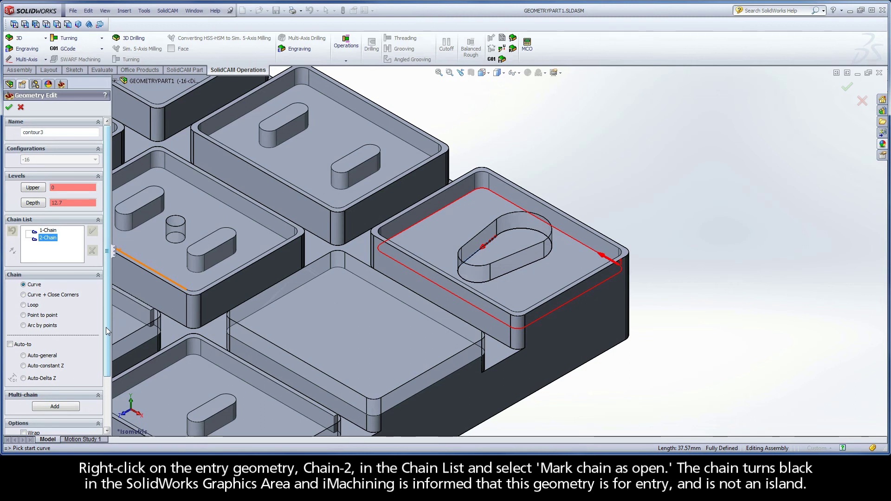
left_click(9, 109)
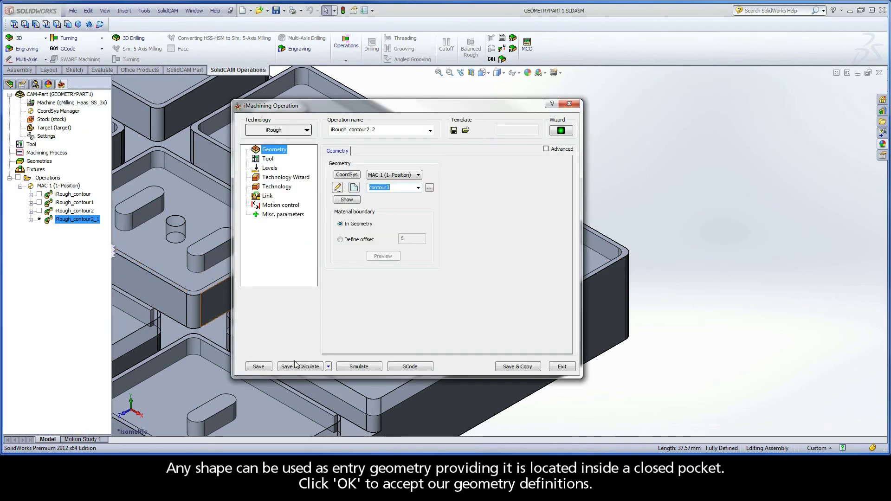
Save and calculate the pocket operation with entry geometry, and play its tool path in the Host CAD simulation
left_click(300, 368)
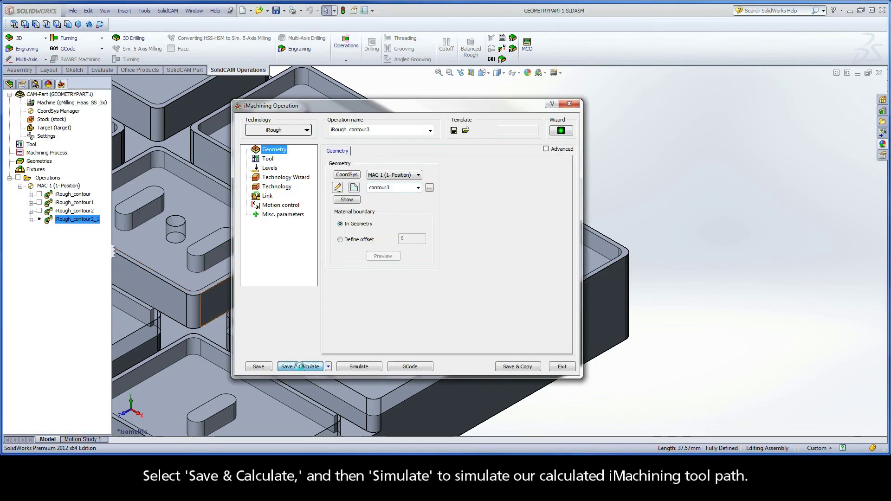
left_click(358, 367)
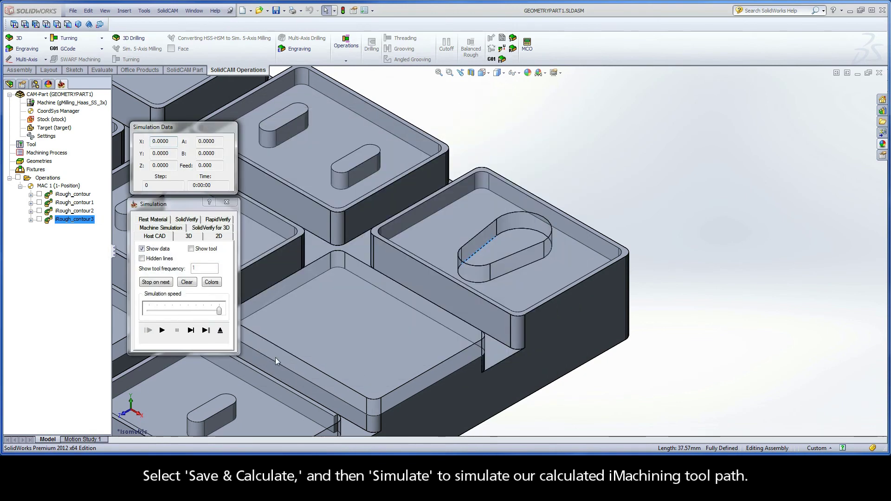
left_click(161, 330)
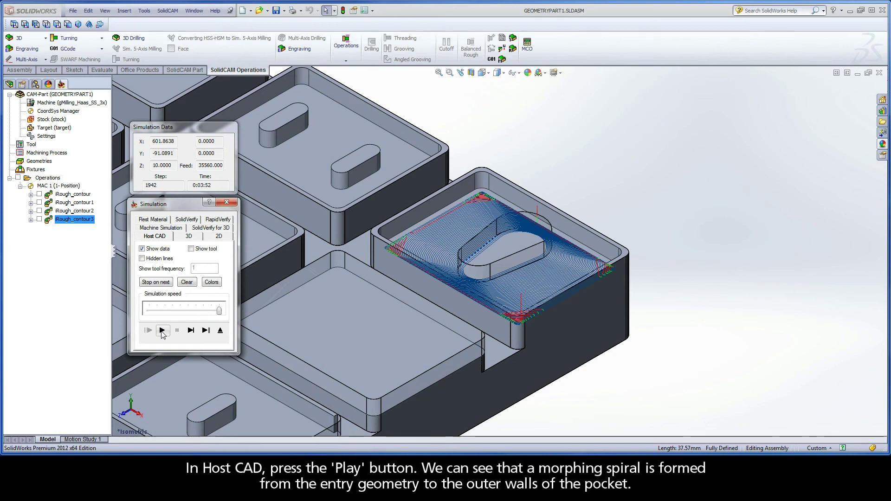
left_click(220, 330)
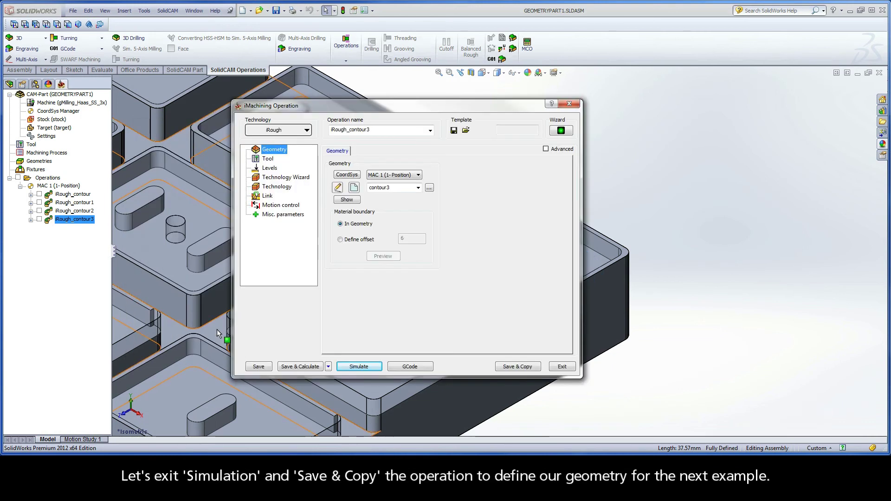
Copy the entry-geometry operation and chain the lower contour of the closed pocket with only a round entry hole as new geometry, using Auto-constant Z
left_click(517, 367)
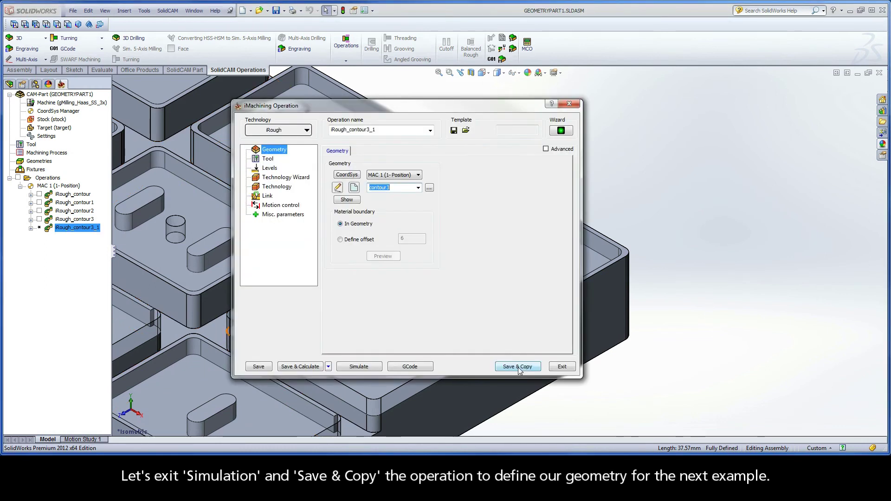
left_click(354, 188)
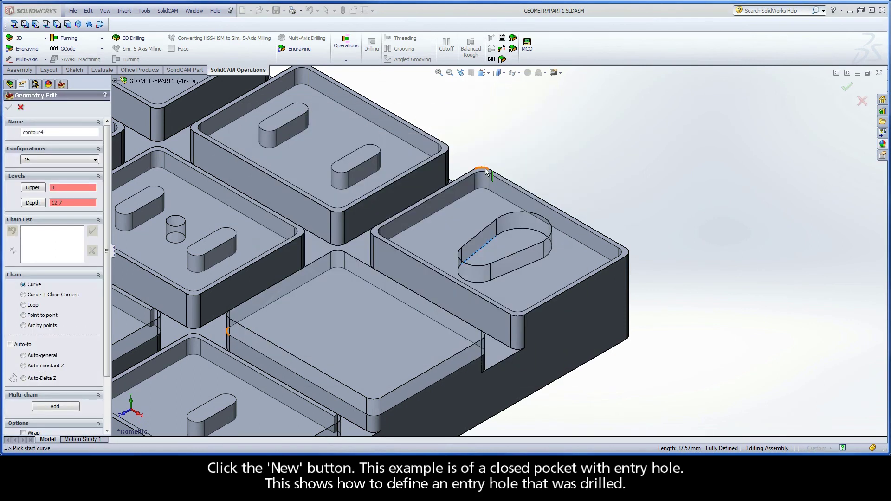
scroll(608, 175, "down", 5)
middle_click_drag(574, 200, 652, 223, "ctrl")
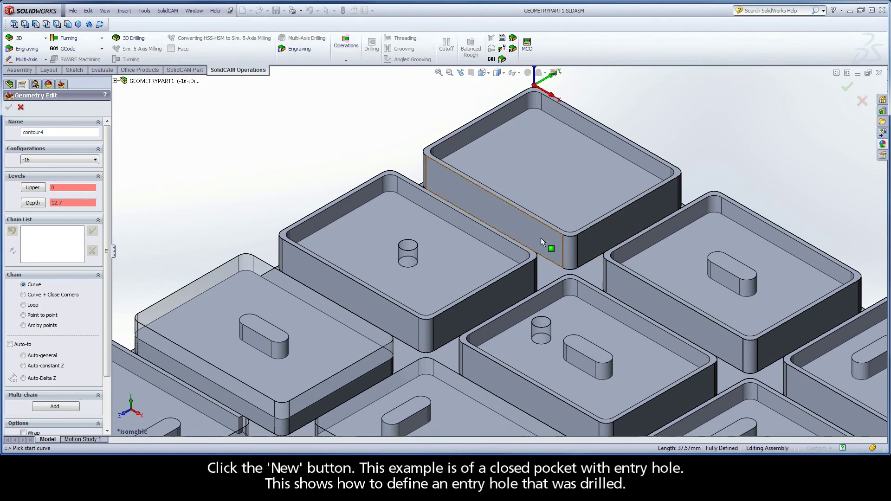
left_click(498, 254)
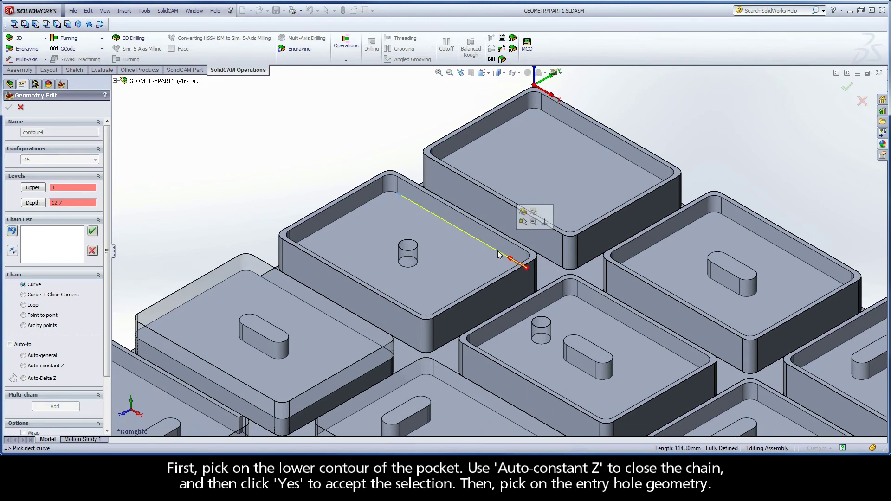
left_click(36, 367)
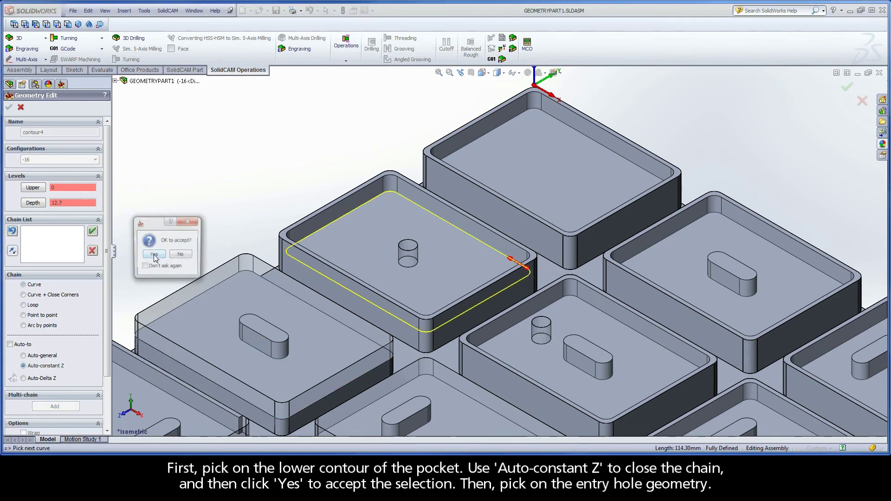
left_click(154, 256)
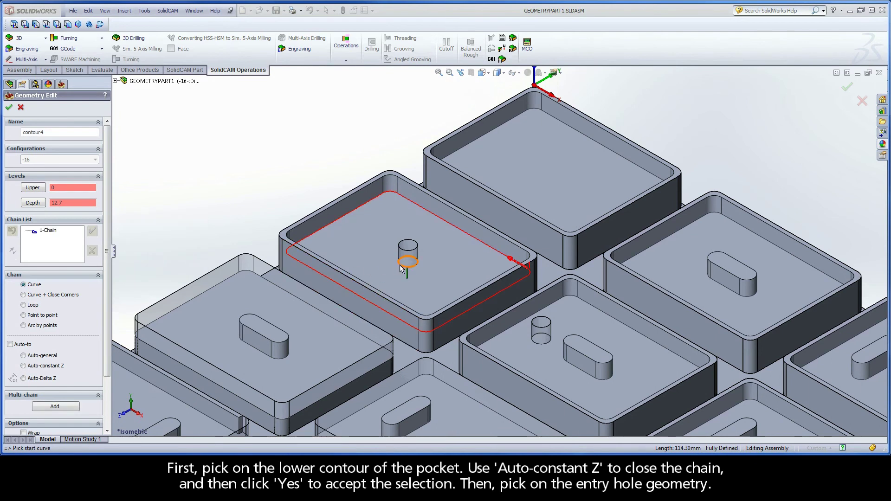
Chain the lower circle of the pocket's entry hole, mark that chain as open, and accept the geometry
left_click(402, 270)
left_click(155, 258)
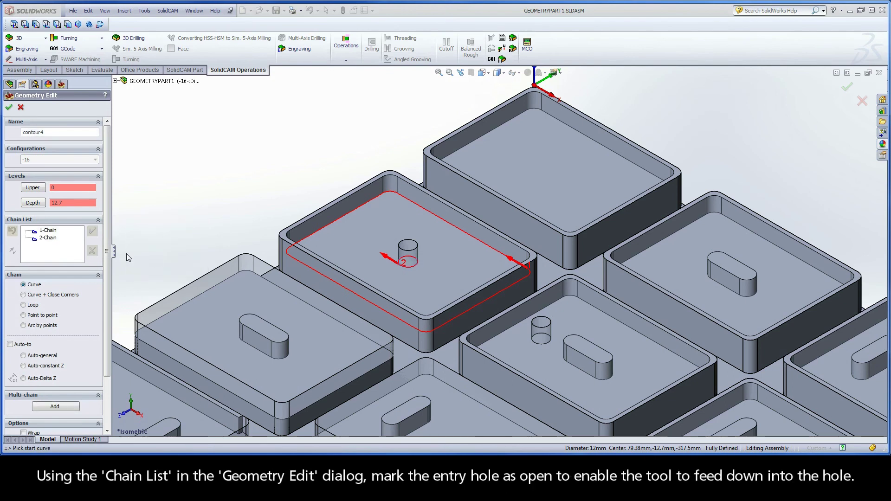
right_click(47, 238)
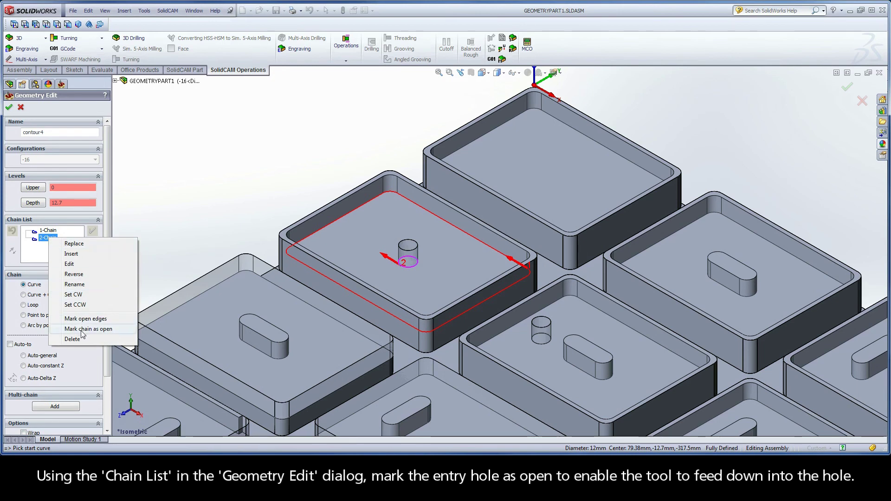
left_click(105, 330)
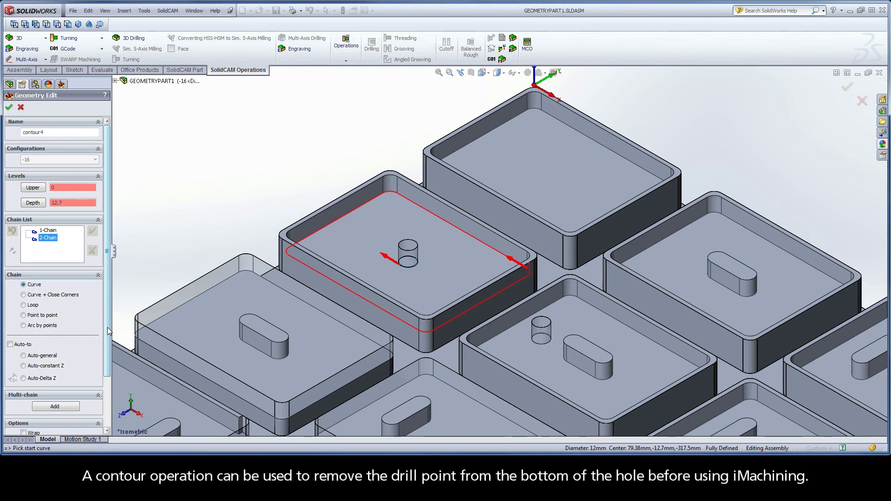
left_click(9, 108)
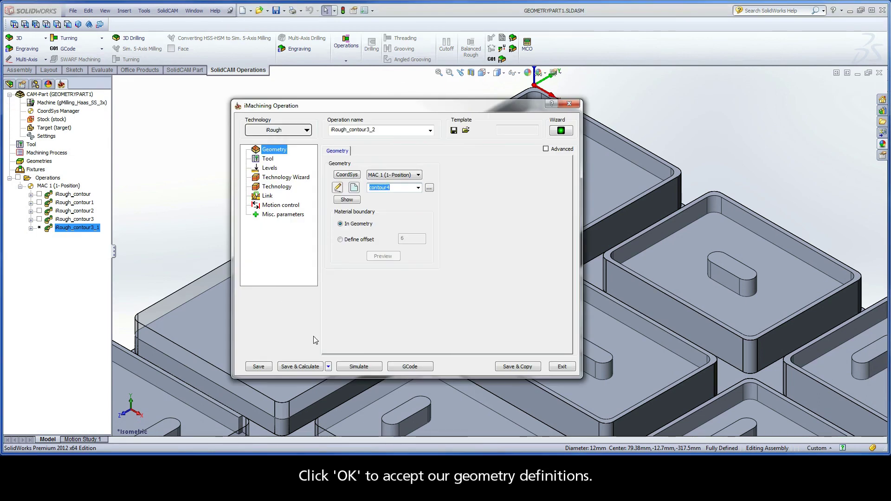
Save and calculate the entry-hole pocket operation, and play its tool path in the Host CAD simulation
left_click(300, 368)
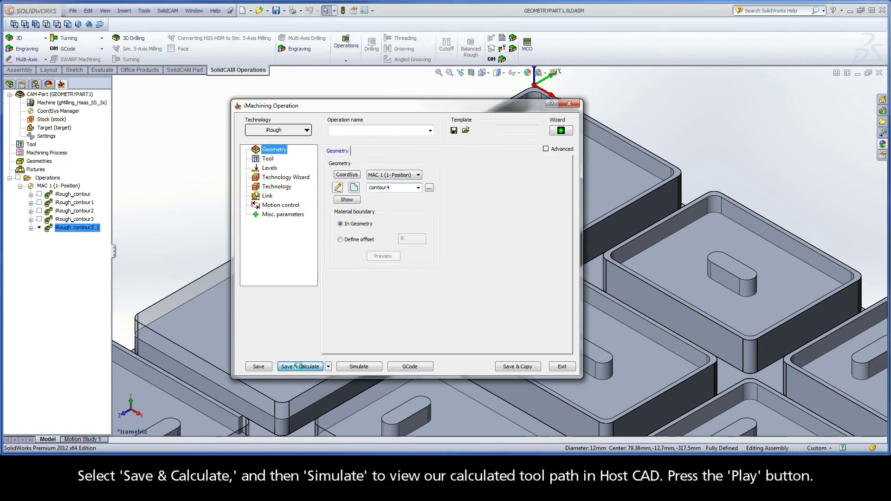
left_click(358, 366)
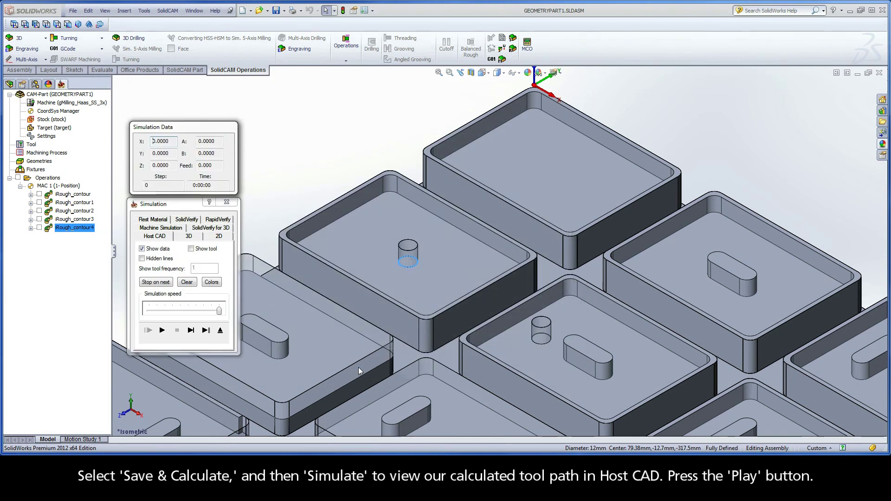
left_click(162, 331)
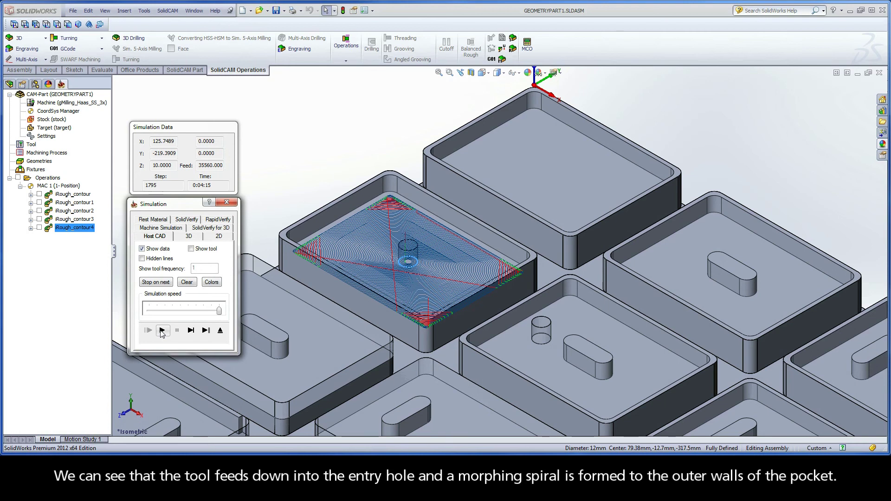
left_click(221, 330)
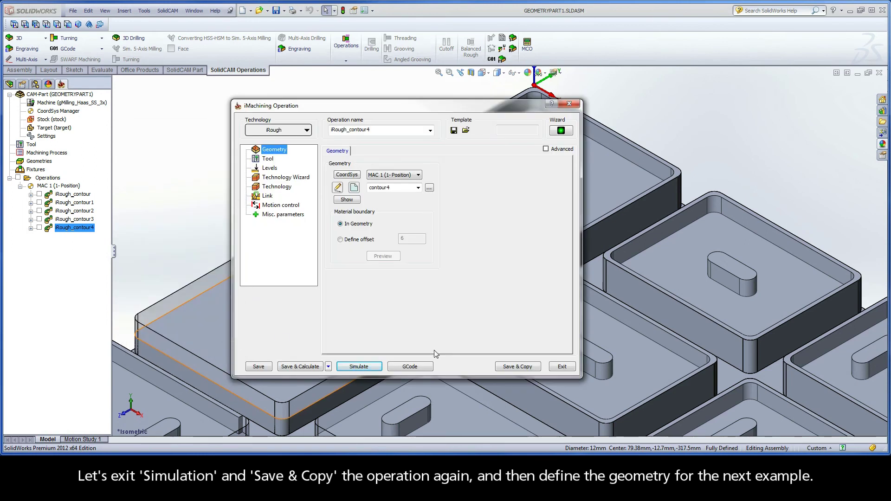
Copy the entry-hole operation and chain the lower contour of the closed pocket with one island and an entry hole as new geometry, using Auto-constant Z
left_click(514, 367)
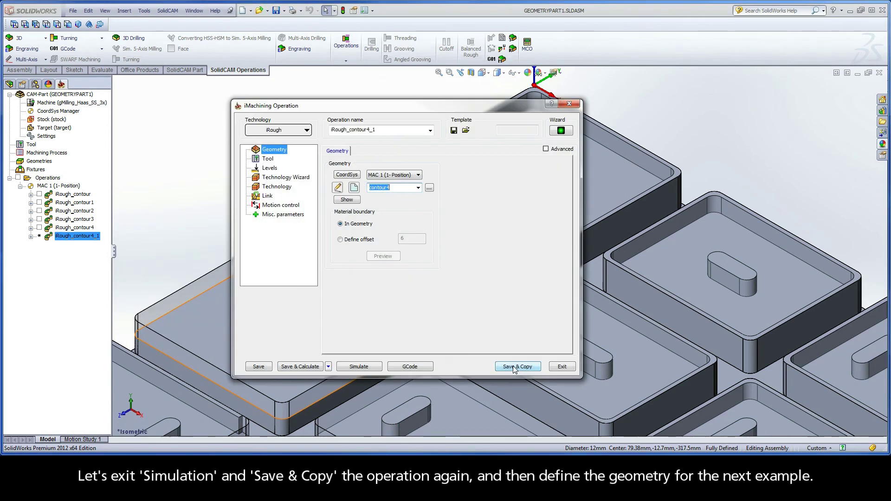
left_click(354, 188)
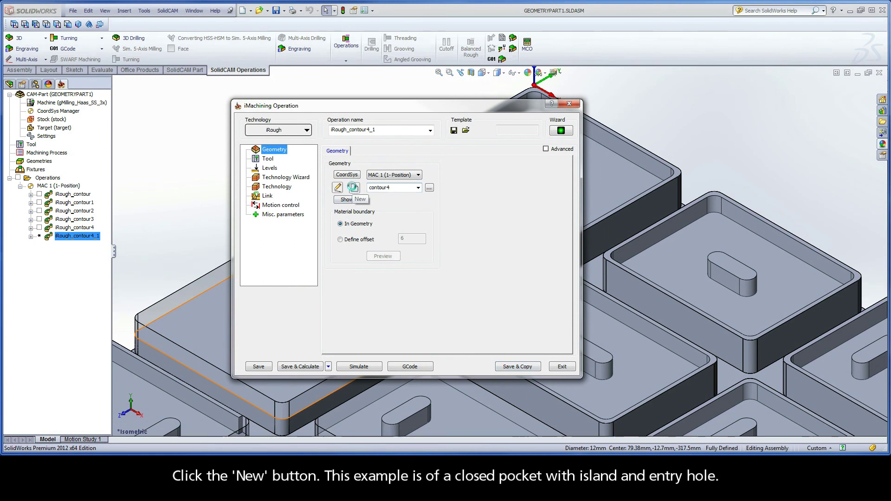
middle_click_drag(601, 301, 422, 191, "ctrl")
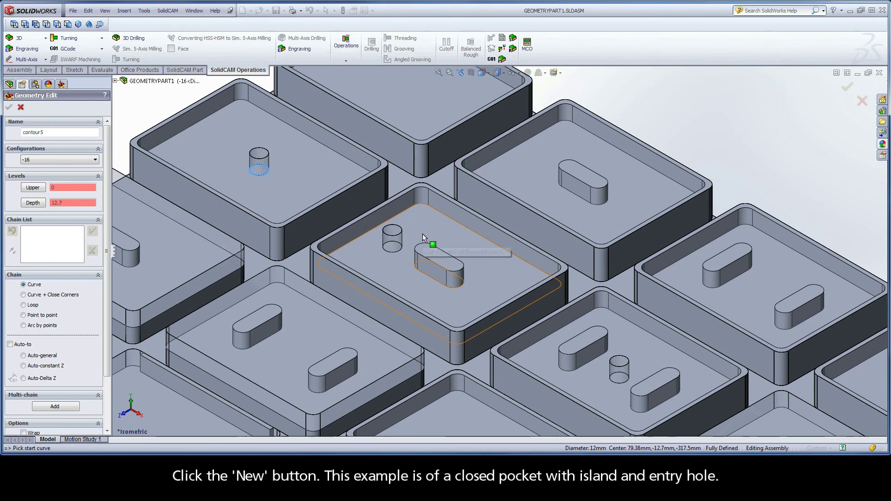
left_click(532, 266)
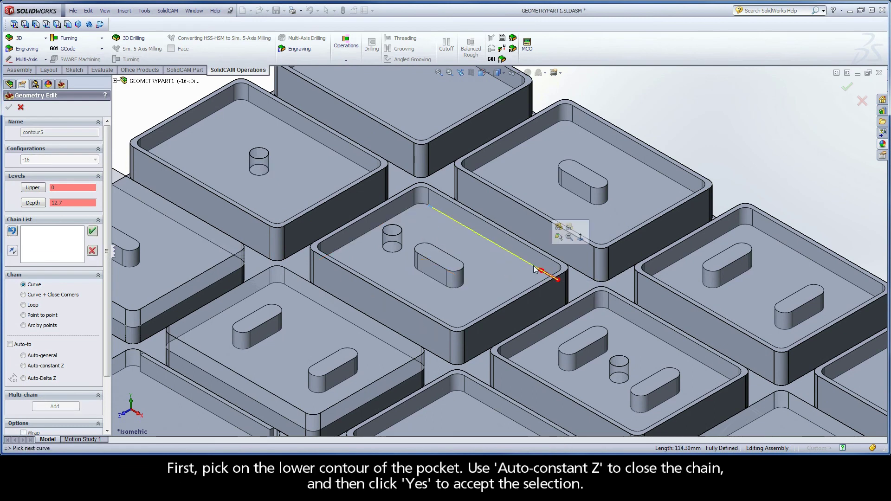
left_click(41, 366)
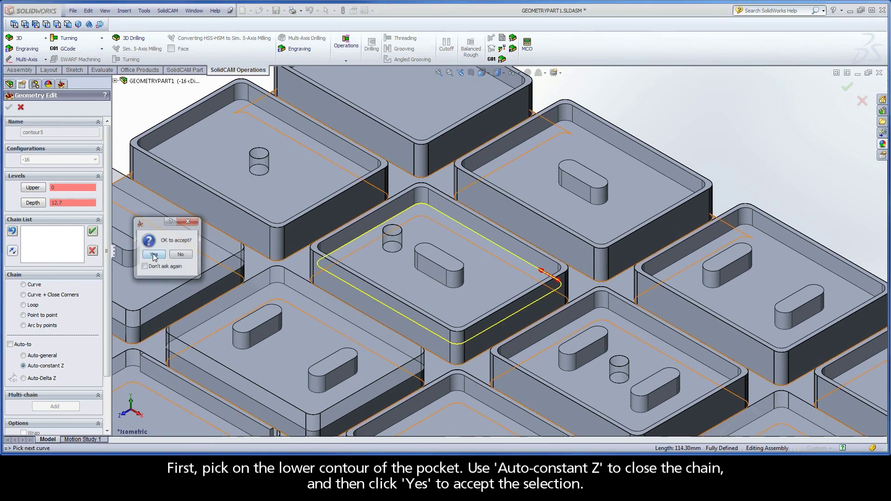
left_click(154, 256)
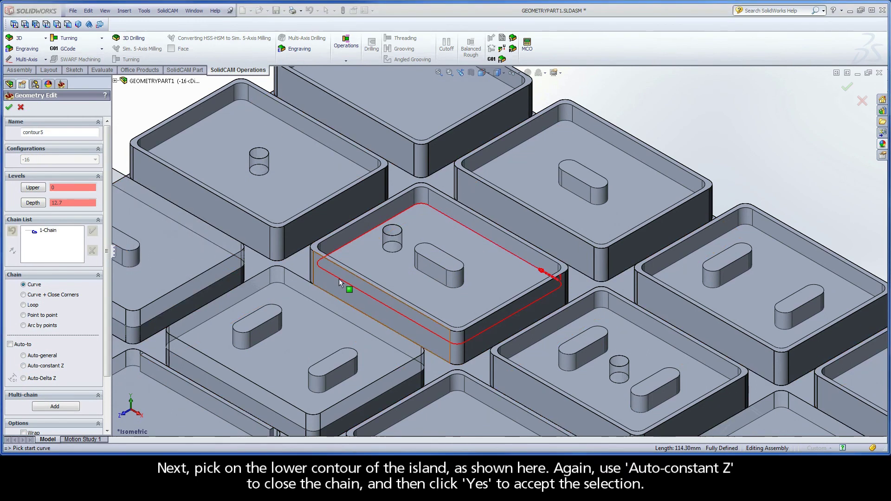
Chain the lower contour of the island in the entry-hole pocket, closing the chain with Auto-constant Z
left_click(434, 279)
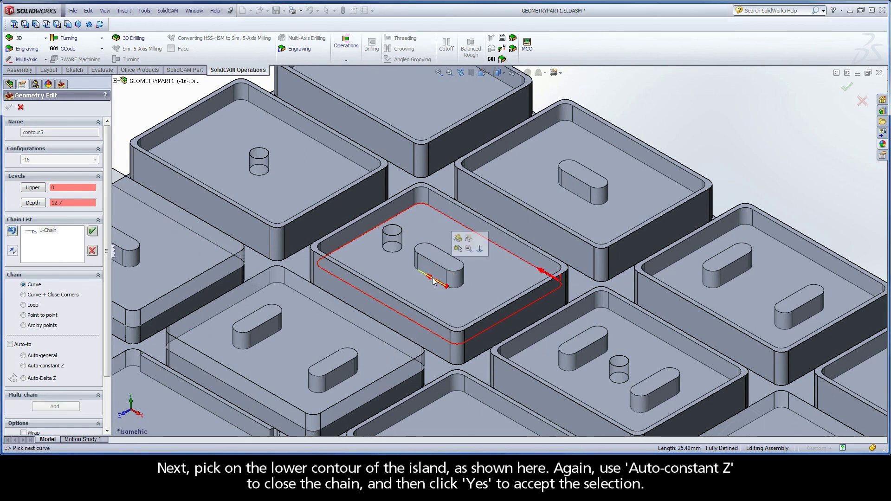
left_click(45, 368)
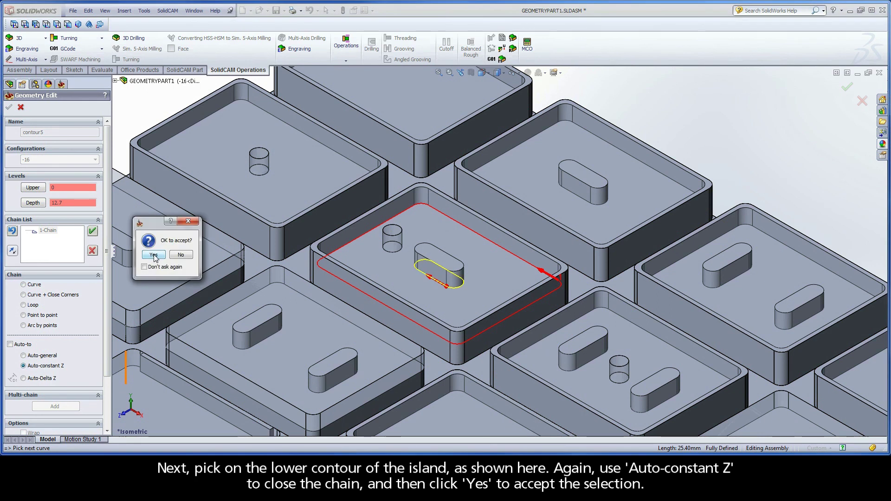
left_click(154, 255)
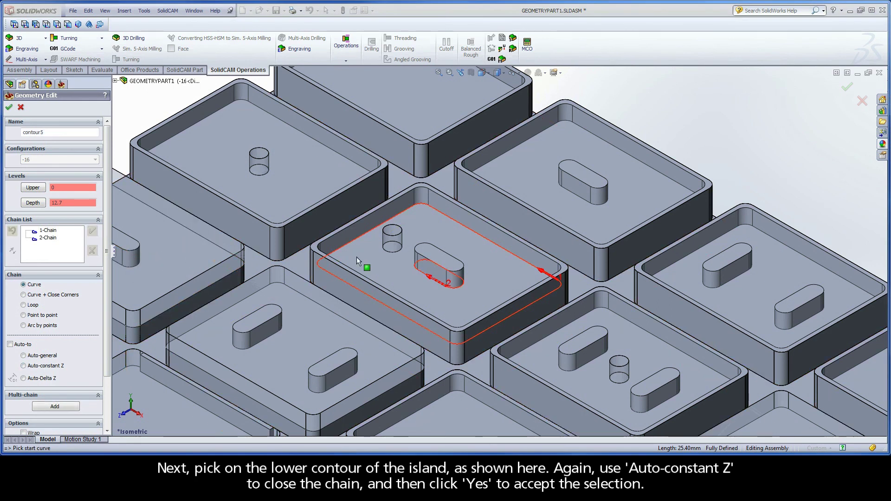
Chain the lower circle of the entry hole beside the single island, mark that chain as open, and accept the geometry
left_click(385, 253)
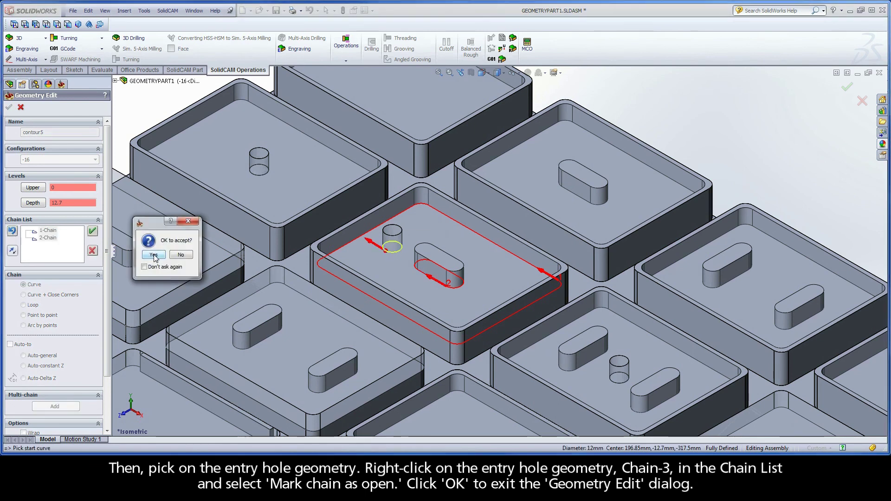
left_click(154, 255)
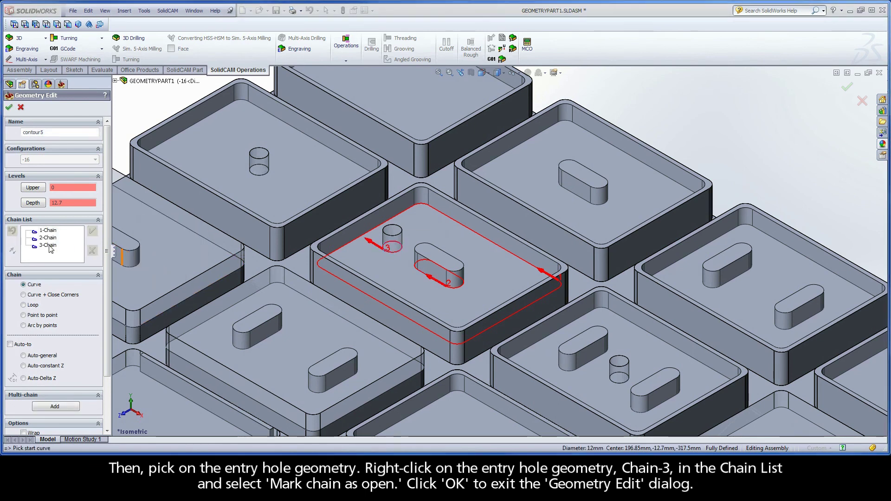
right_click(50, 246)
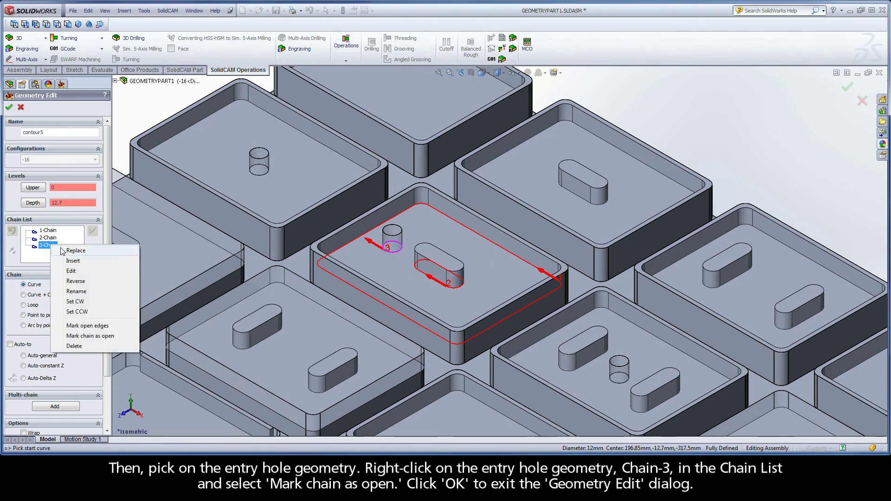
left_click(108, 336)
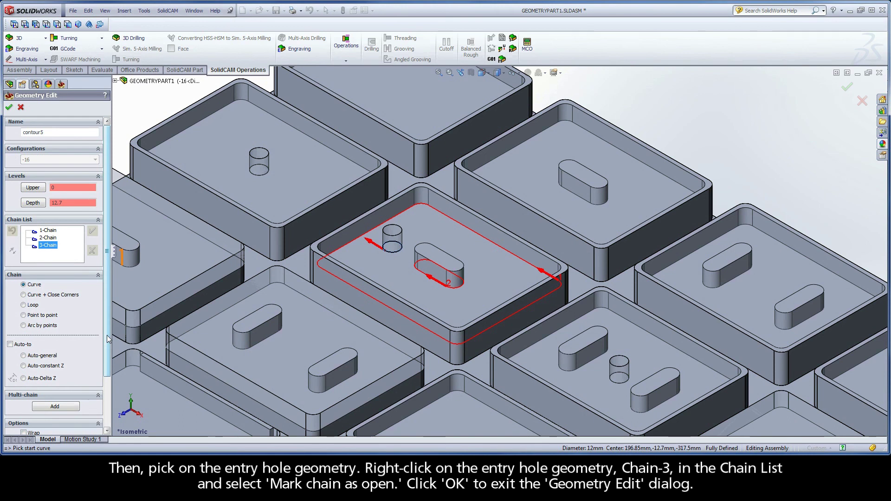
left_click(9, 107)
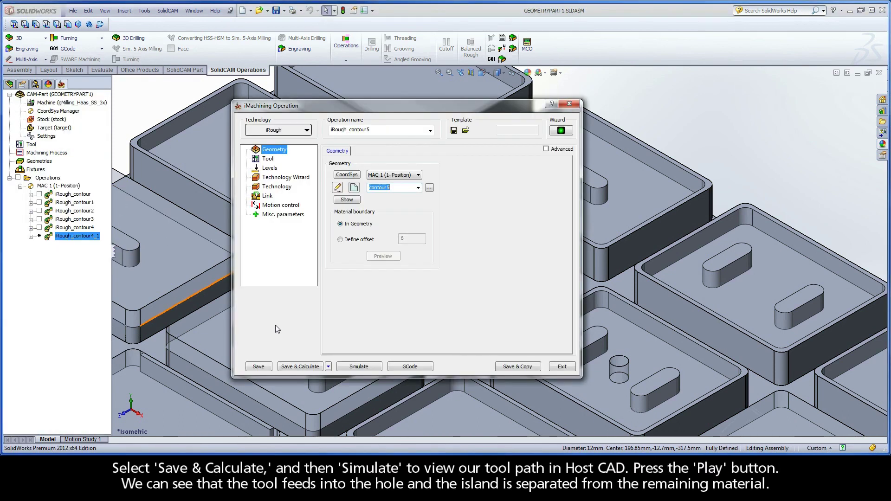
Save and calculate the operation for the pocket with one island and an entry hole, and play its tool path in the Host CAD simulation
left_click(299, 366)
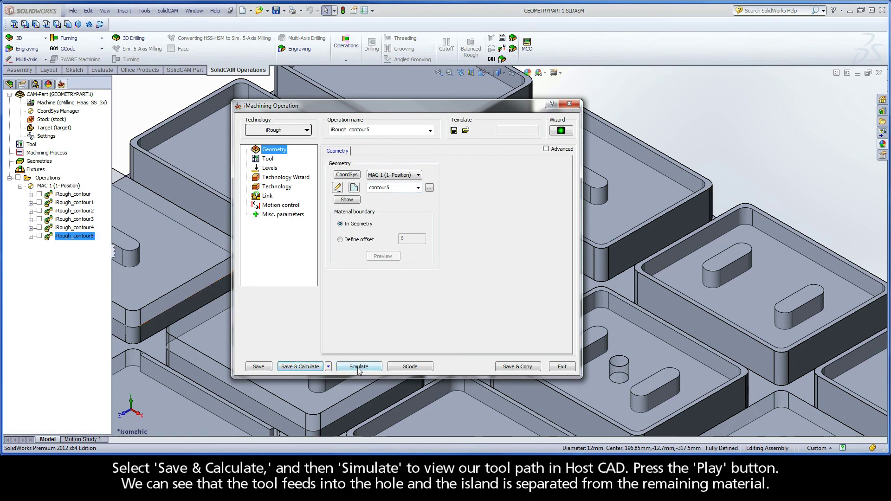
left_click(358, 366)
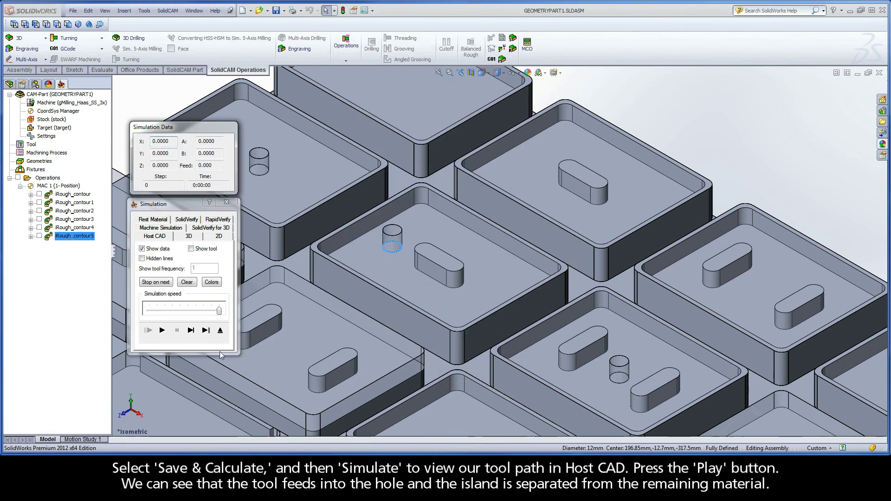
left_click(161, 330)
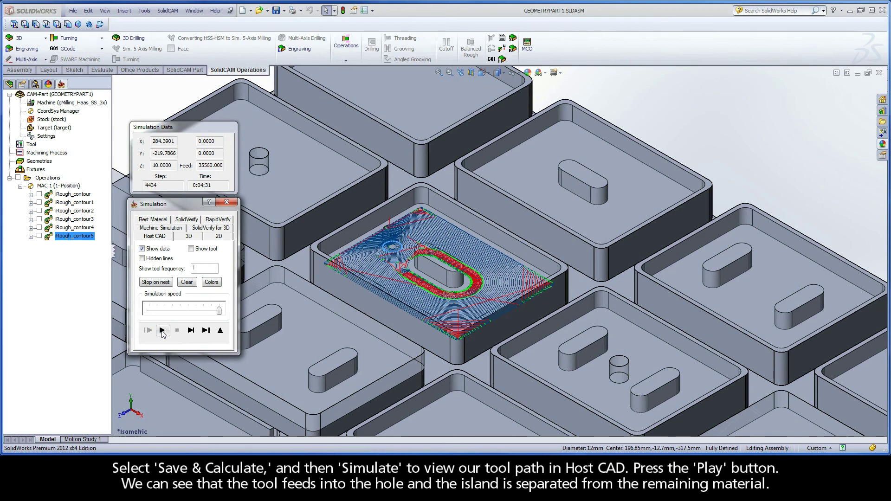
left_click(220, 330)
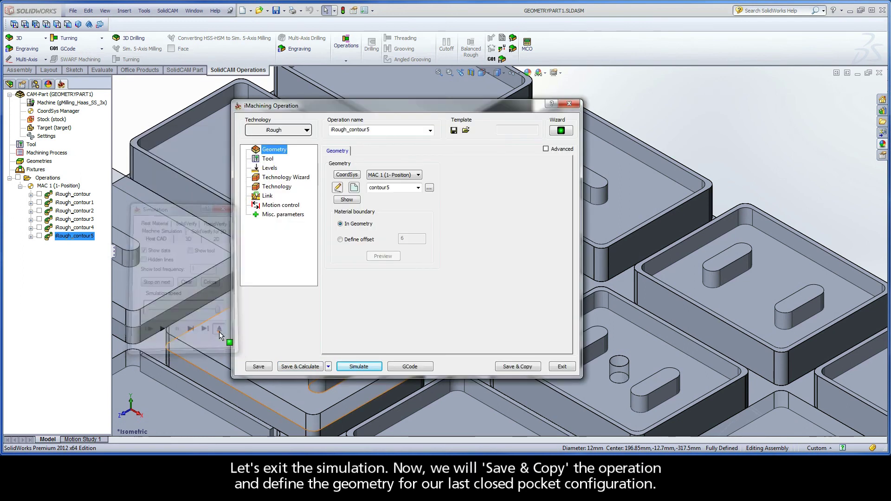
Copy the one-island entry-hole operation and chain the lower contour of the closed pocket with two islands and an entry hole as new geometry, using Auto-constant Z
left_click(516, 367)
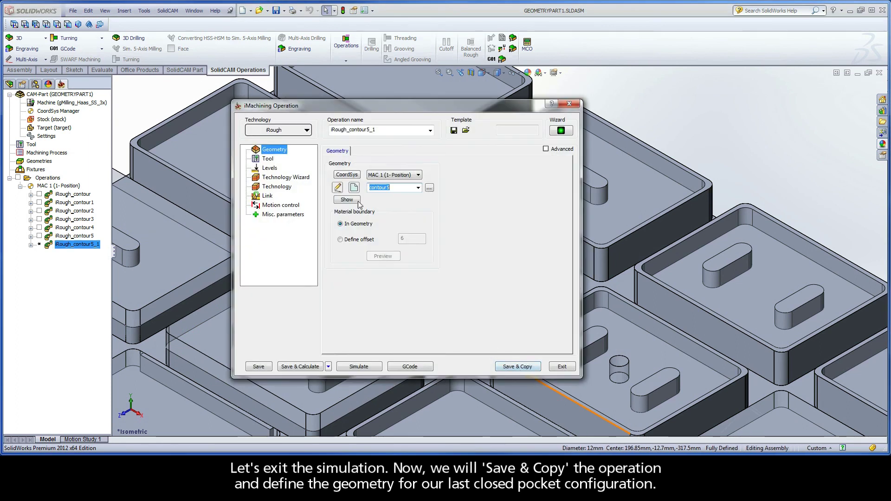
left_click(354, 189)
left_click(354, 189)
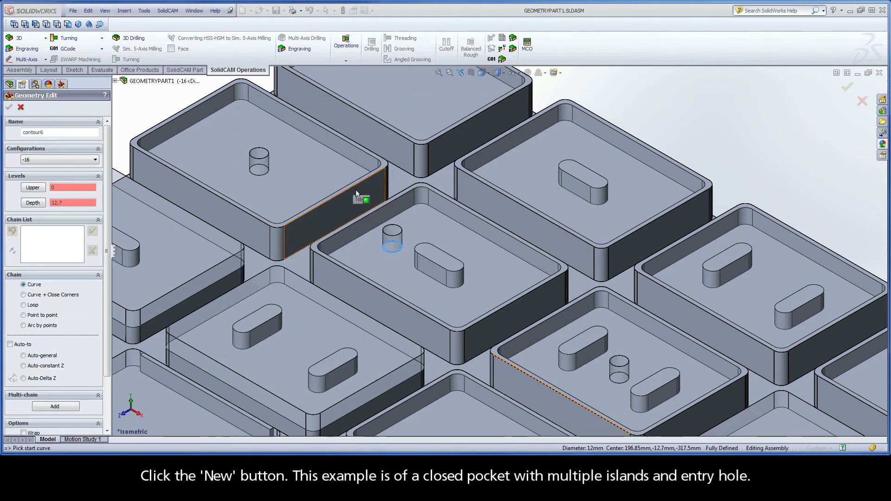
middle_click_drag(642, 301, 491, 205, "ctrl")
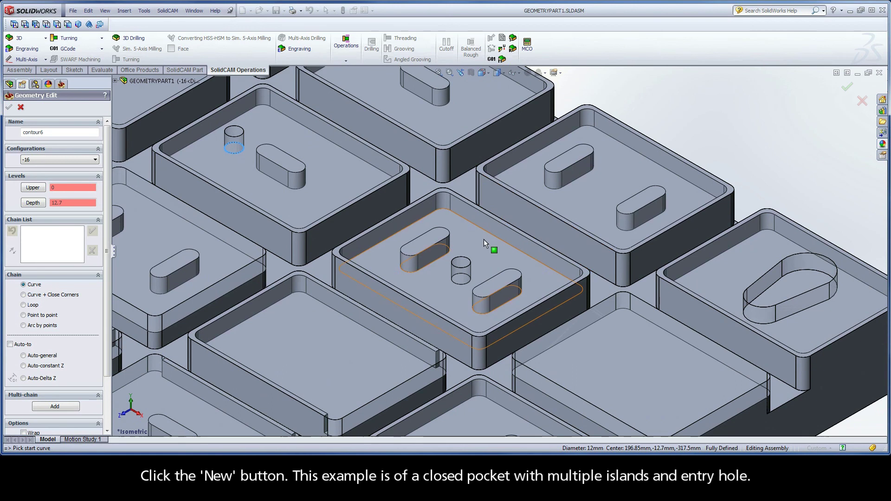
left_click(552, 272)
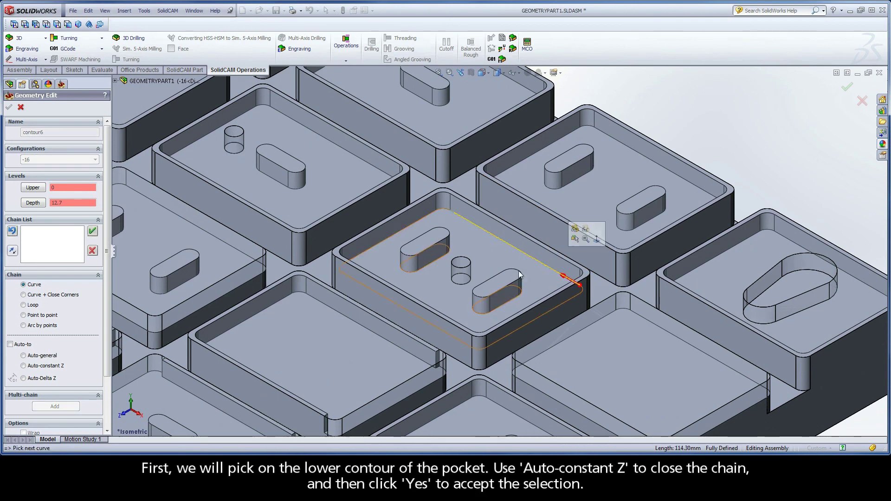
left_click(23, 365)
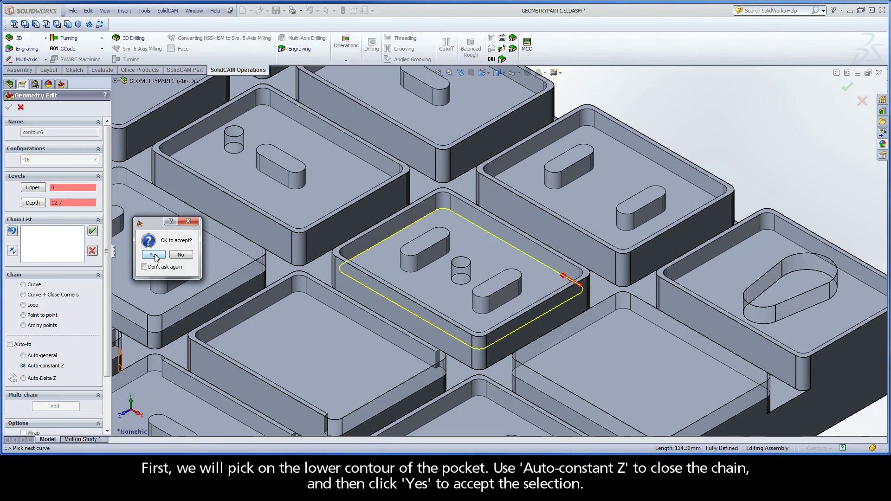
left_click(153, 254)
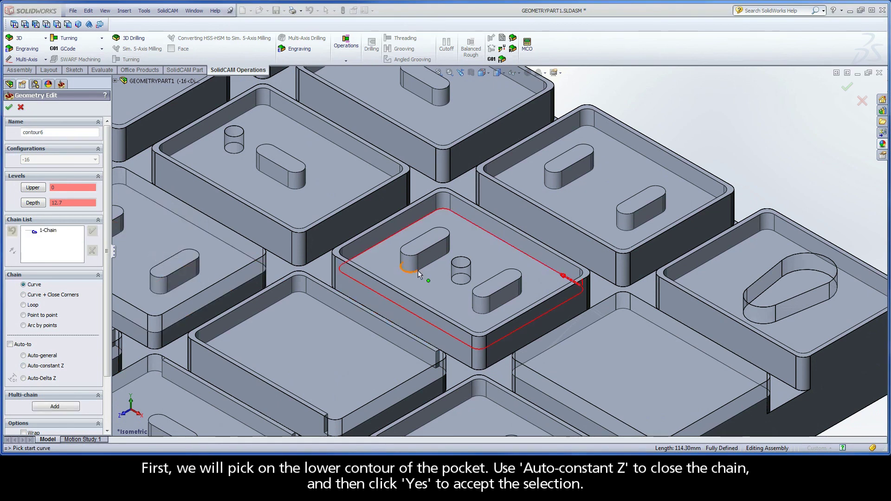
Chain the lower contours of both islands in the pocket, closing each chain with Auto-constant Z
left_click(440, 262)
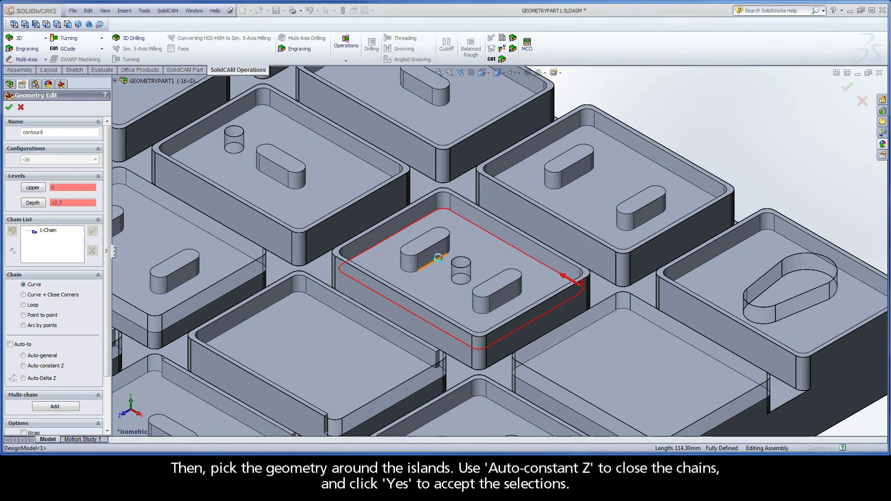
left_click(36, 366)
left_click(153, 255)
left_click(506, 301)
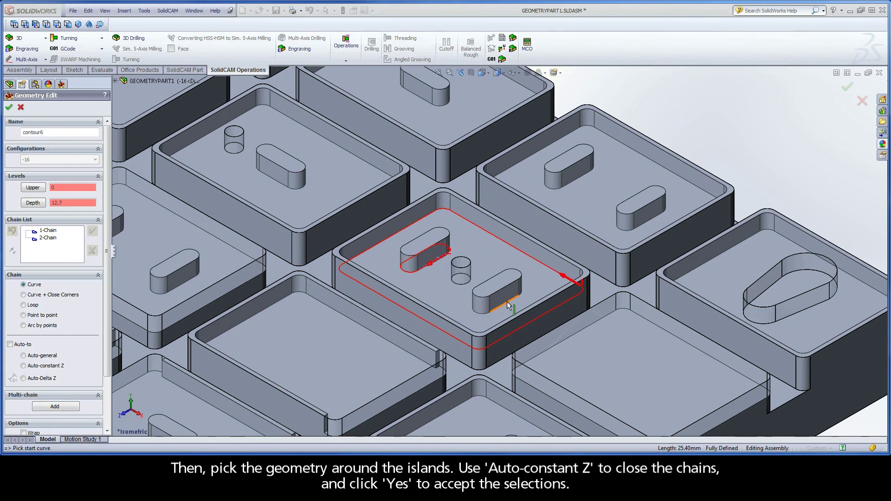
left_click(46, 366)
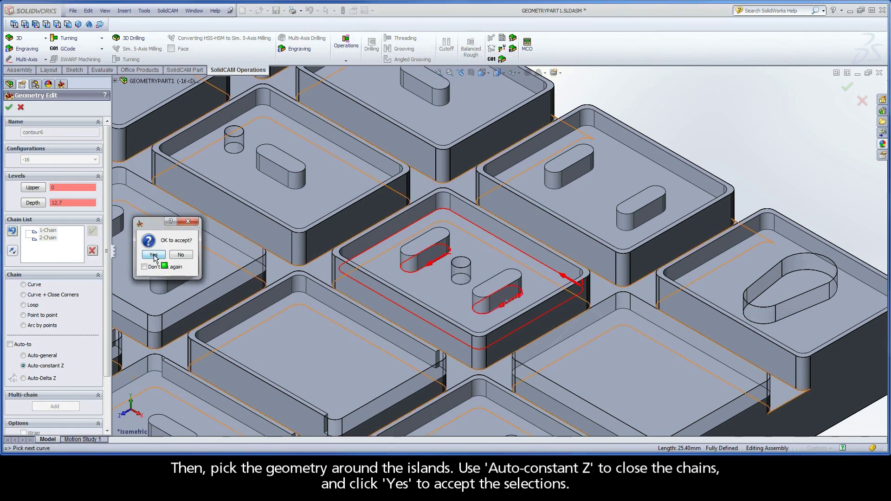
left_click(153, 255)
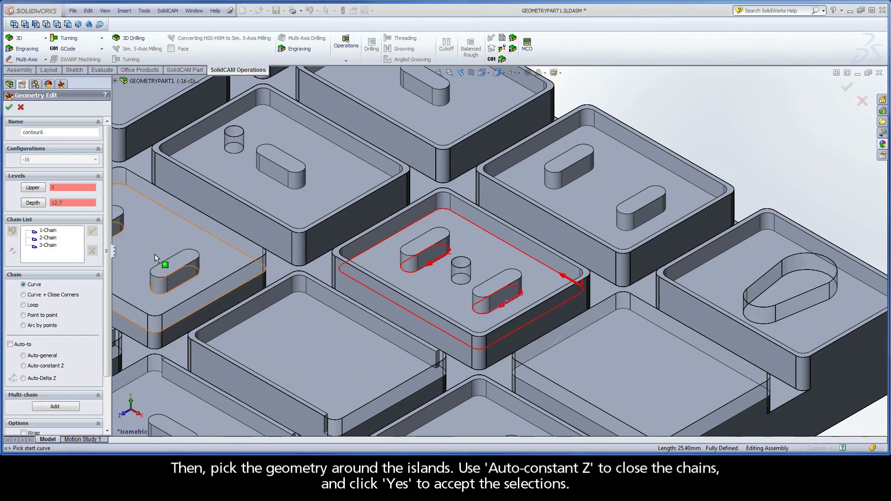
Chain the lower circle of the entry hole between the two islands, mark that chain as open, and accept the geometry
left_click(455, 283)
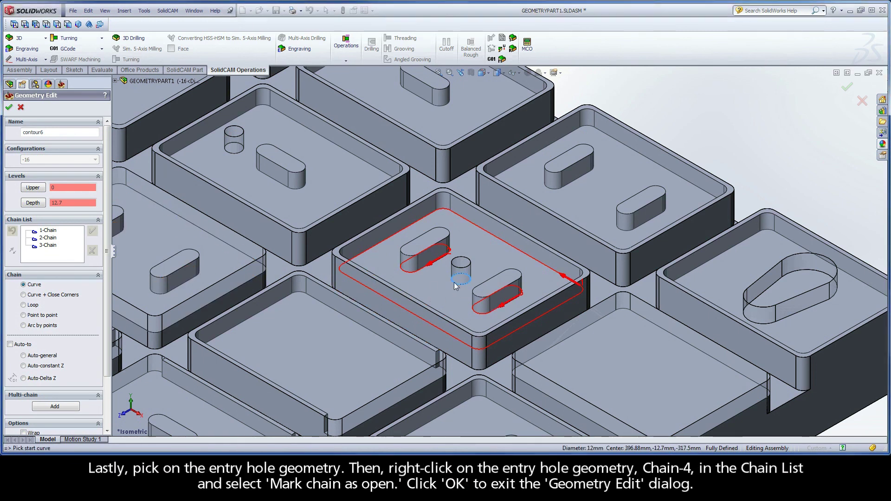
left_click(153, 254)
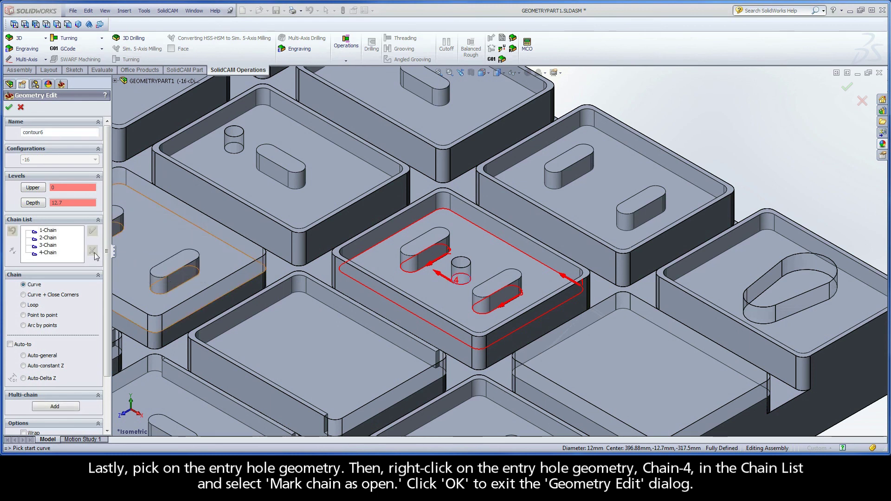
right_click(48, 253)
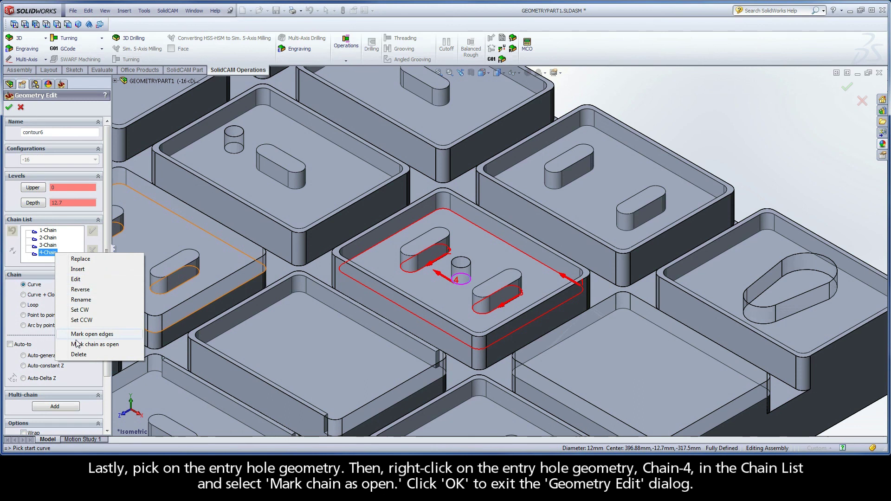
left_click(113, 345)
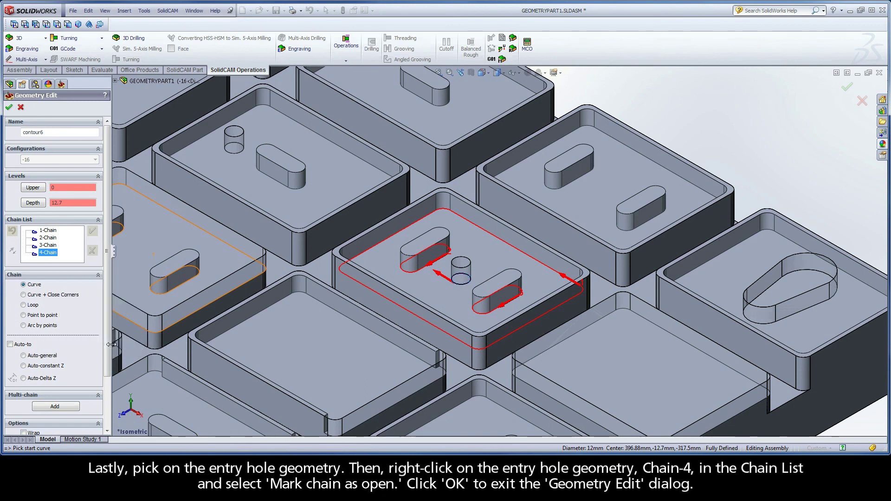
left_click(9, 107)
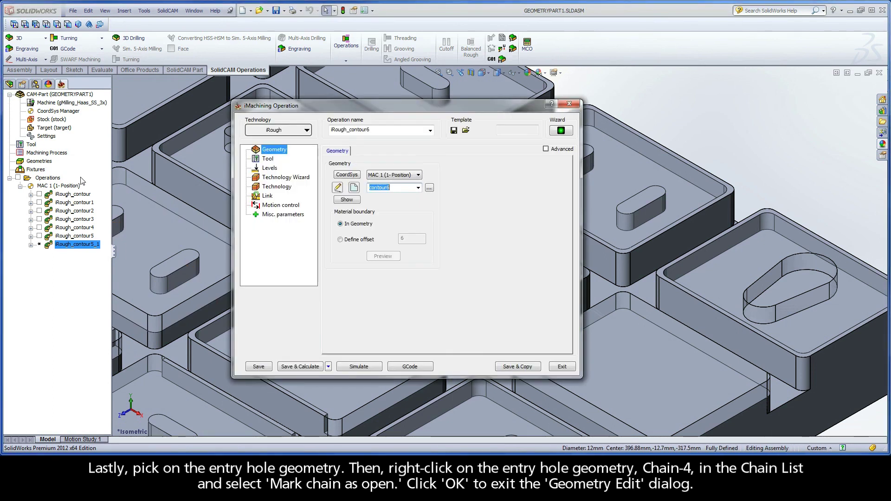
Calculate the two-island entry-hole operation and play its tool path in the Host CAD simulation, and save it with a copy as a new operation
left_click(298, 367)
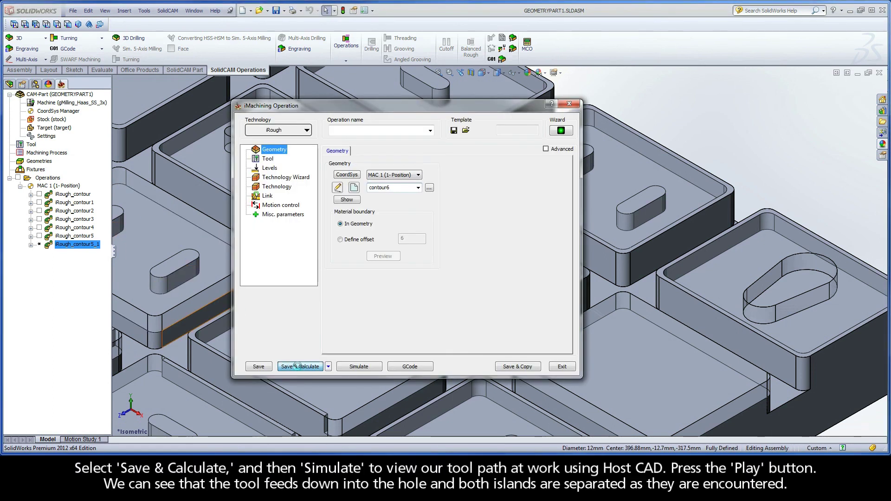
left_click(360, 366)
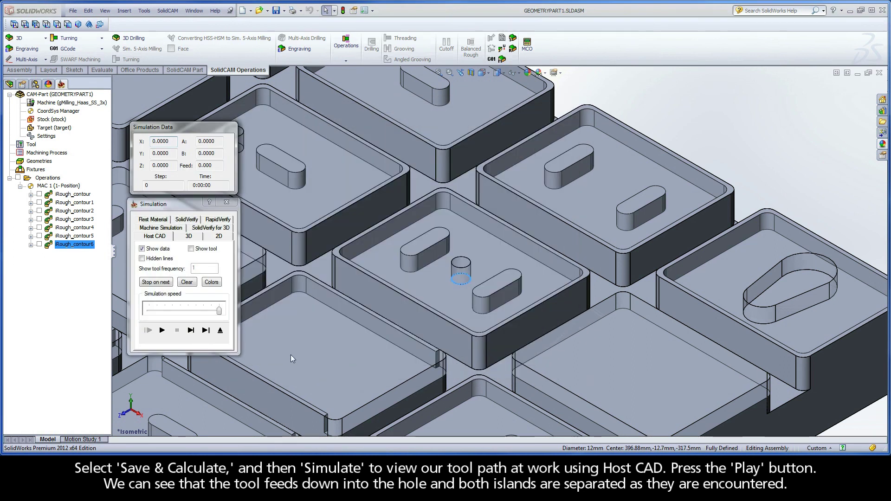
left_click(163, 330)
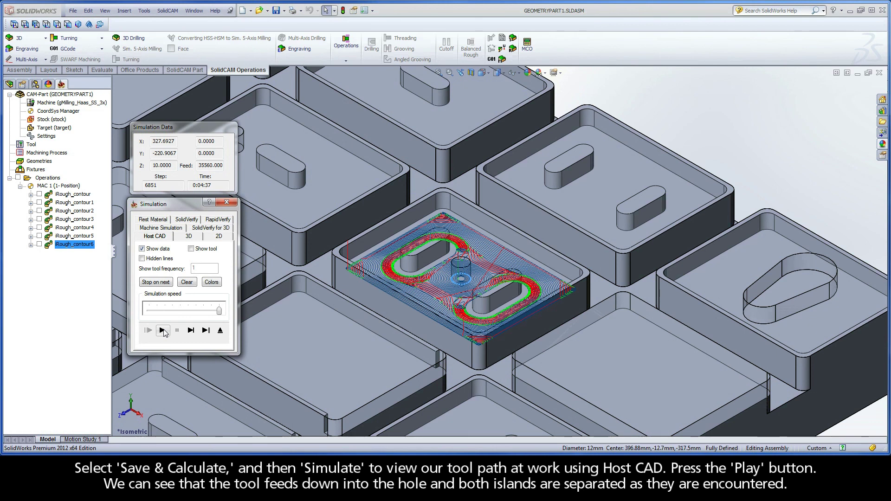
left_click(220, 331)
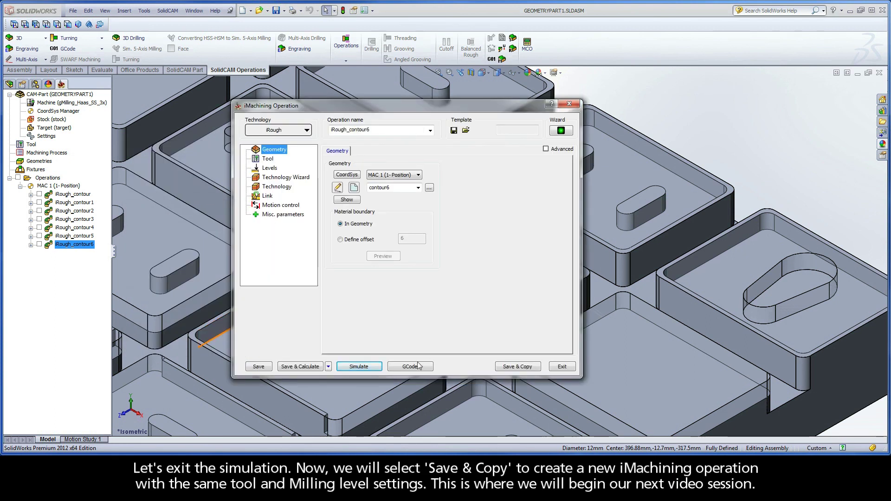
left_click(515, 367)
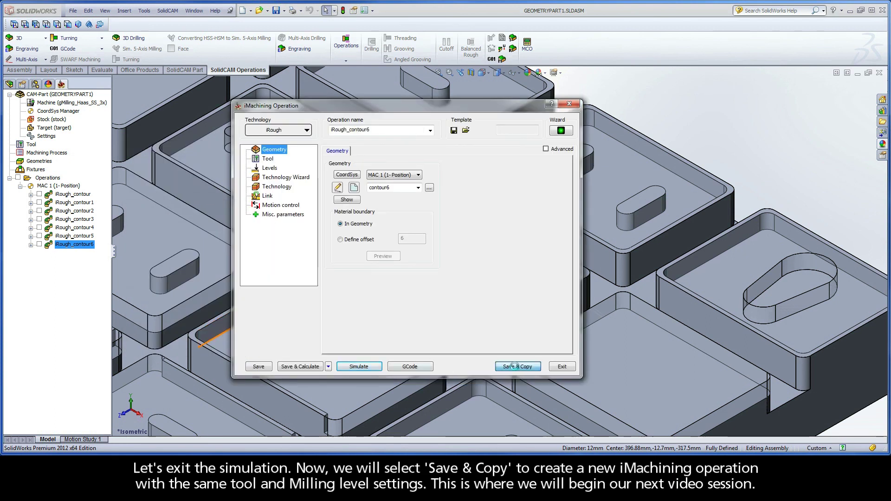